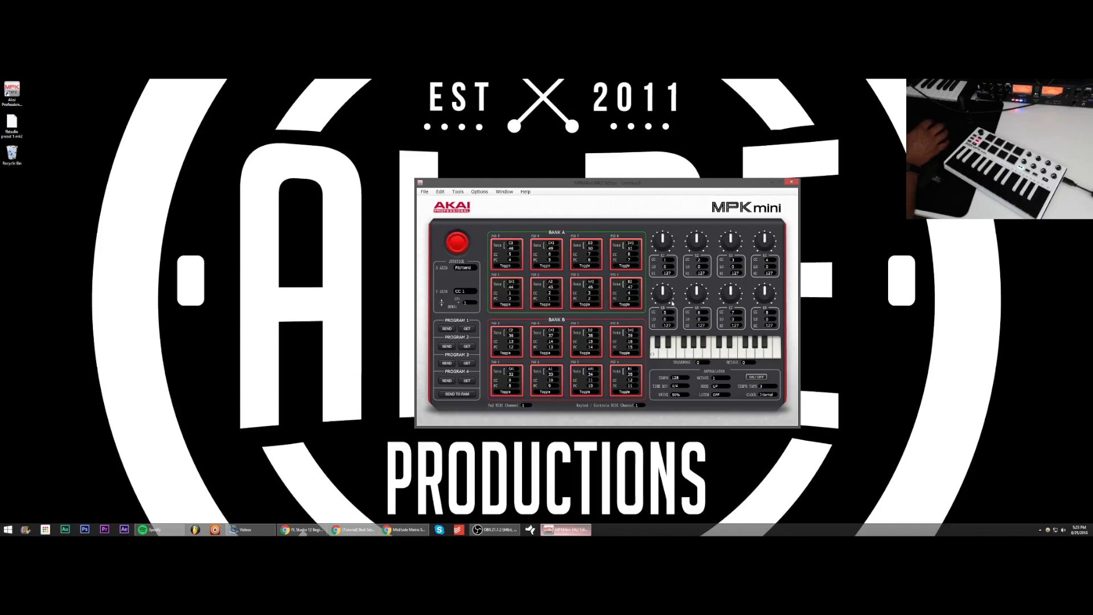
# Set MPK Mini Mk II as both the MIDI input and output device, and retrieve Program 1 from the keyboard.
pyautogui.click(465, 329)
pyautogui.scroll(-2, 523, 285)
pyautogui.click(526, 299)
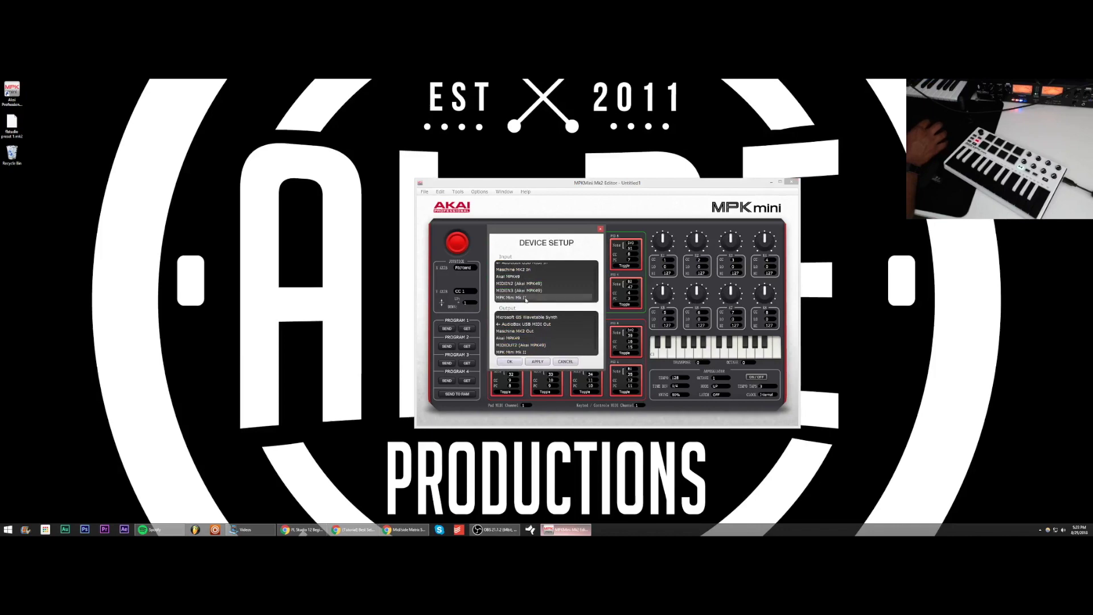
pyautogui.scroll(-1, 524, 336)
pyautogui.click(512, 350)
pyautogui.click(536, 362)
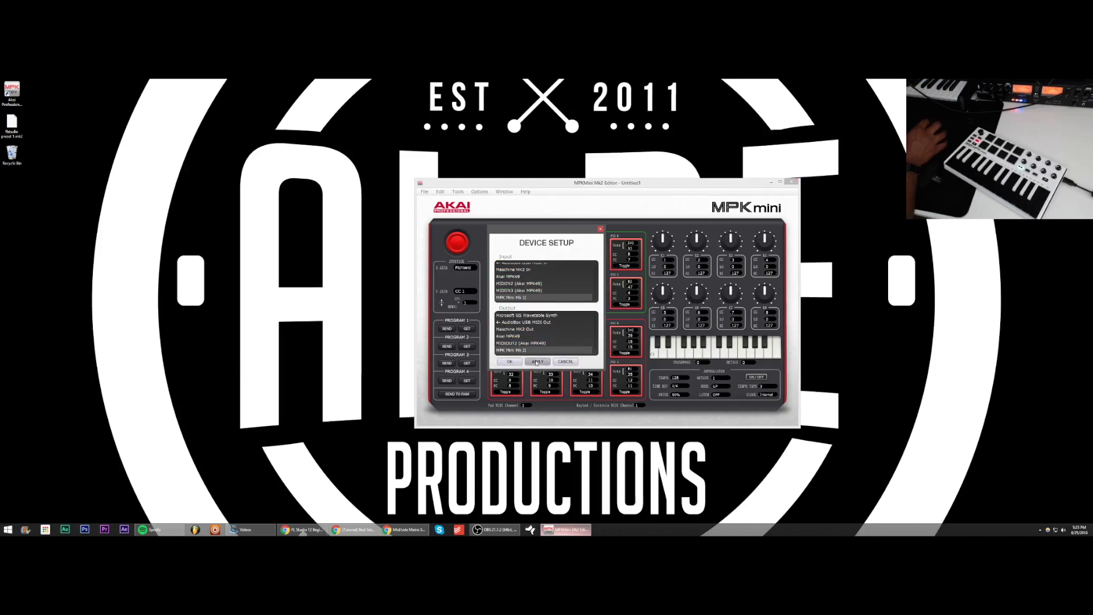
pyautogui.click(513, 362)
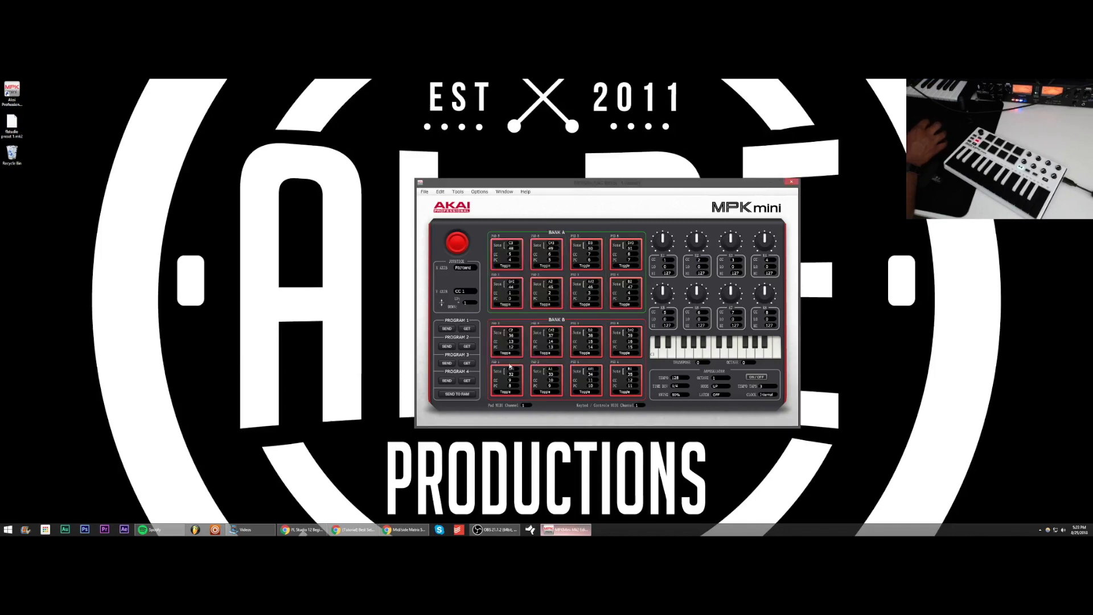
pyautogui.click(467, 328)
# Close the MPK Mini editor and open the recent project Diamond Keys in FL Studio.
pyautogui.click(794, 183)
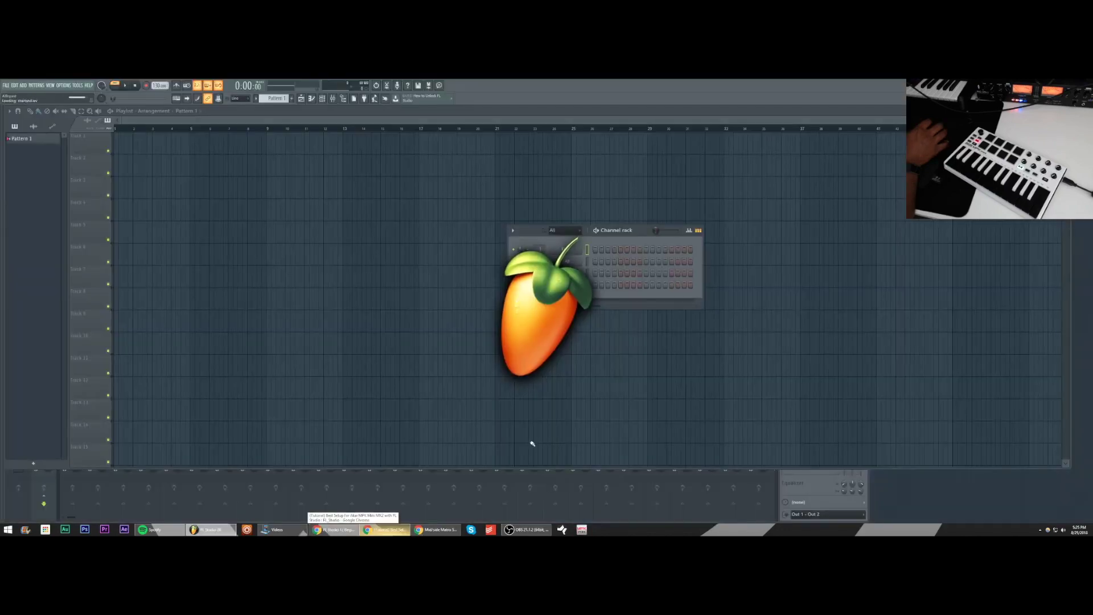
pyautogui.click(6, 85)
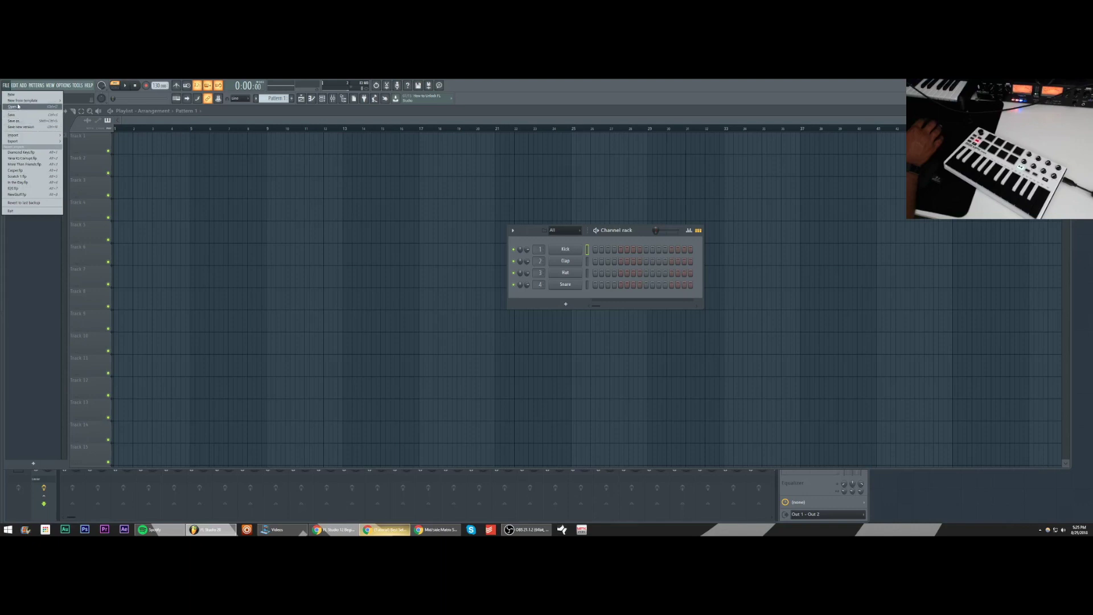
pyautogui.click(25, 152)
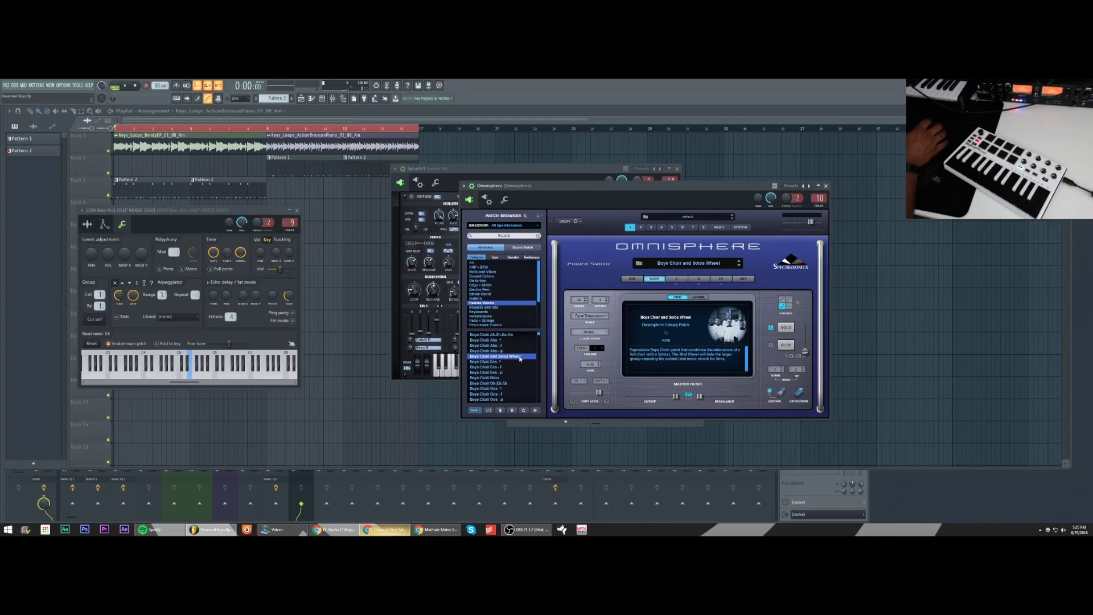
# Display the Wheel to PRO-Verb Mix modulation routing on layer A of the Boys Choir and Solos Wheel patch.
pyautogui.click(677, 279)
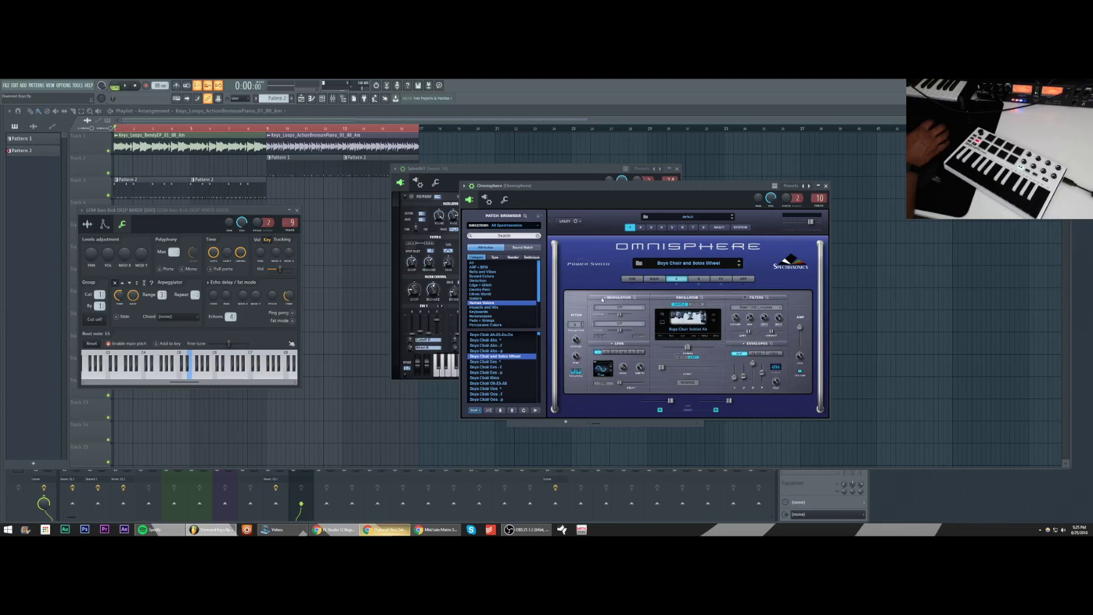
pyautogui.click(611, 299)
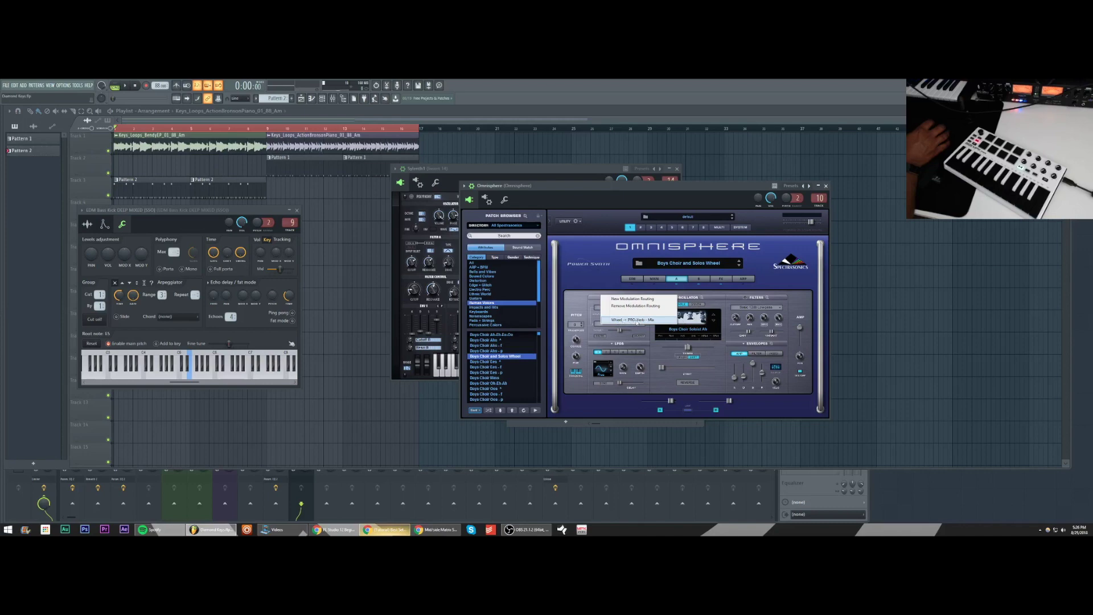
pyautogui.click(639, 320)
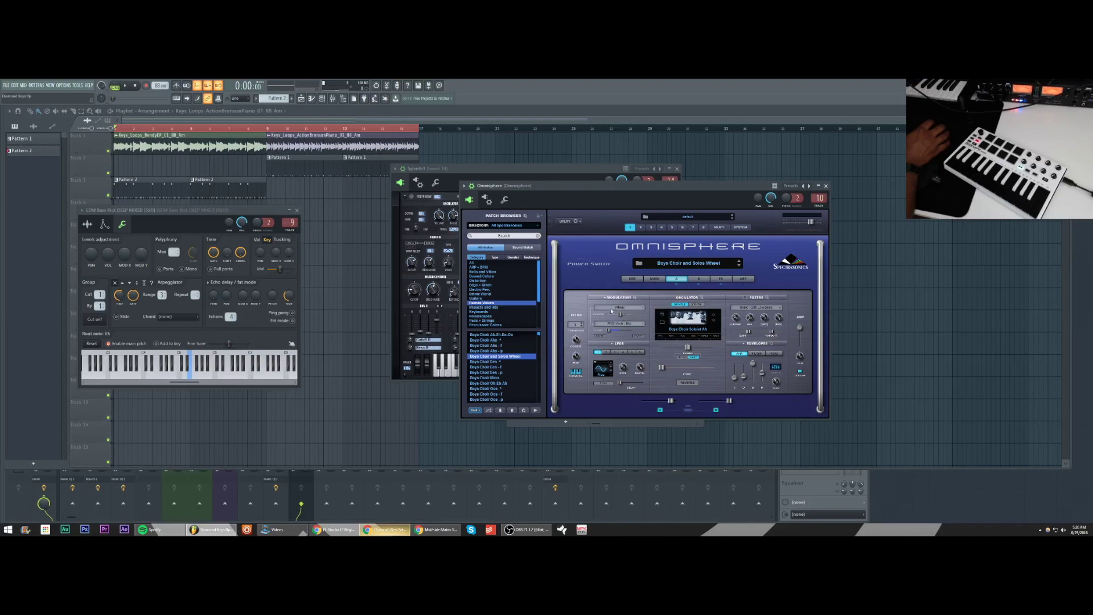
# Examine the available modulation sources and the target categories of the mod wheel routing in Omnisphere.
pyautogui.click(601, 307)
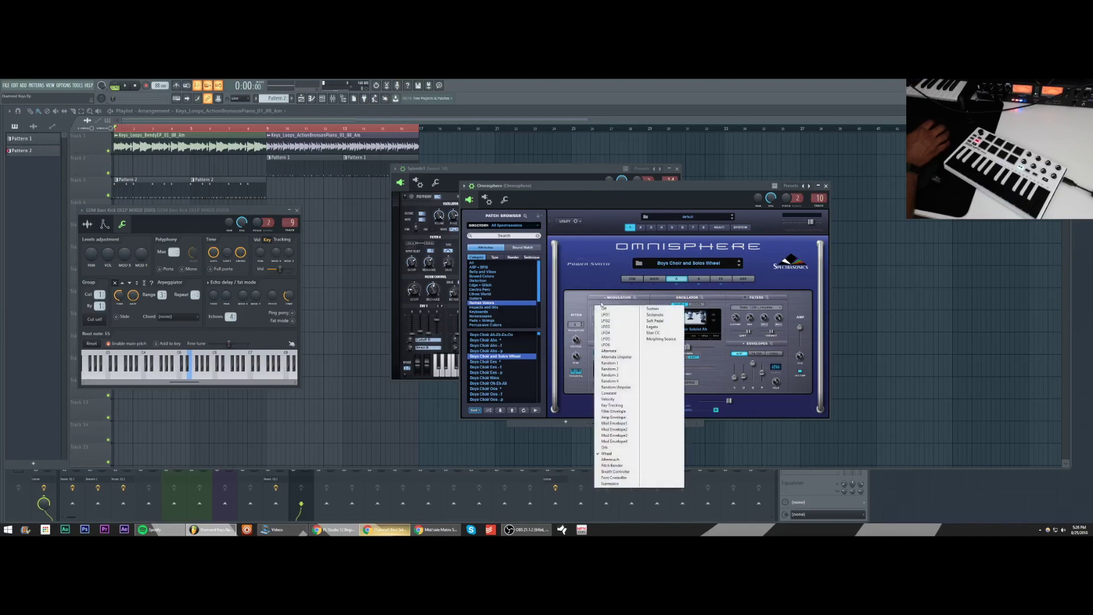
pyautogui.click(581, 298)
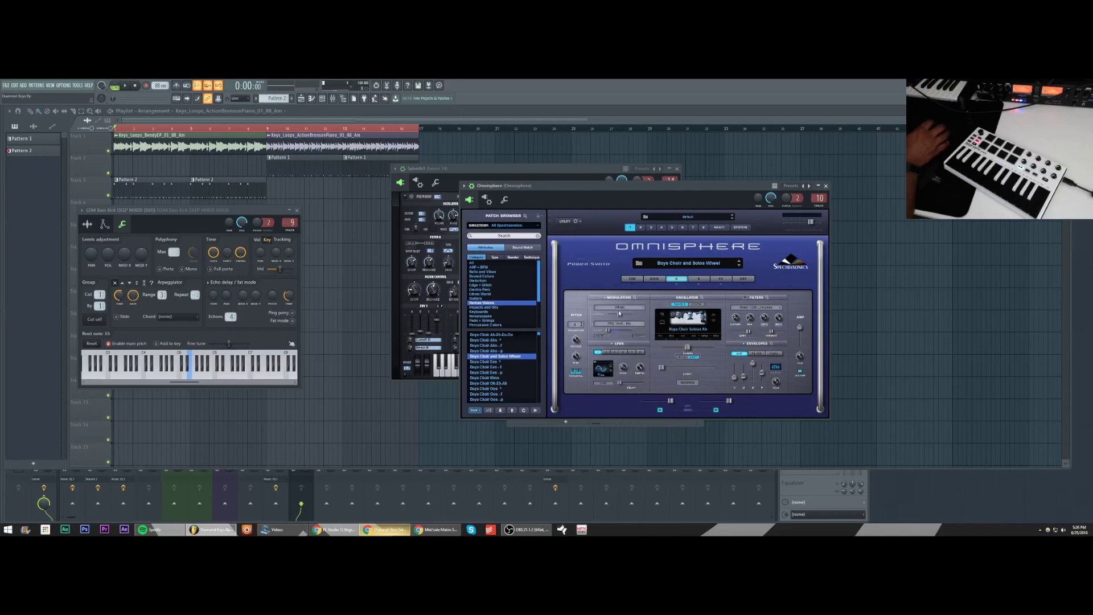
pyautogui.click(624, 324)
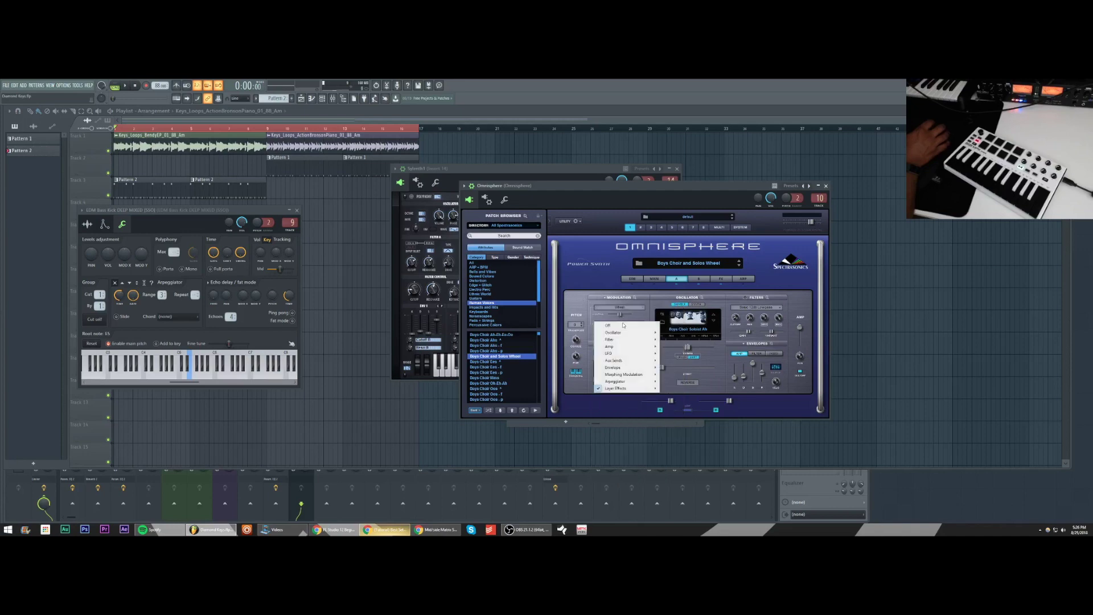
pyautogui.moveTo(638, 388)
pyautogui.click(574, 299)
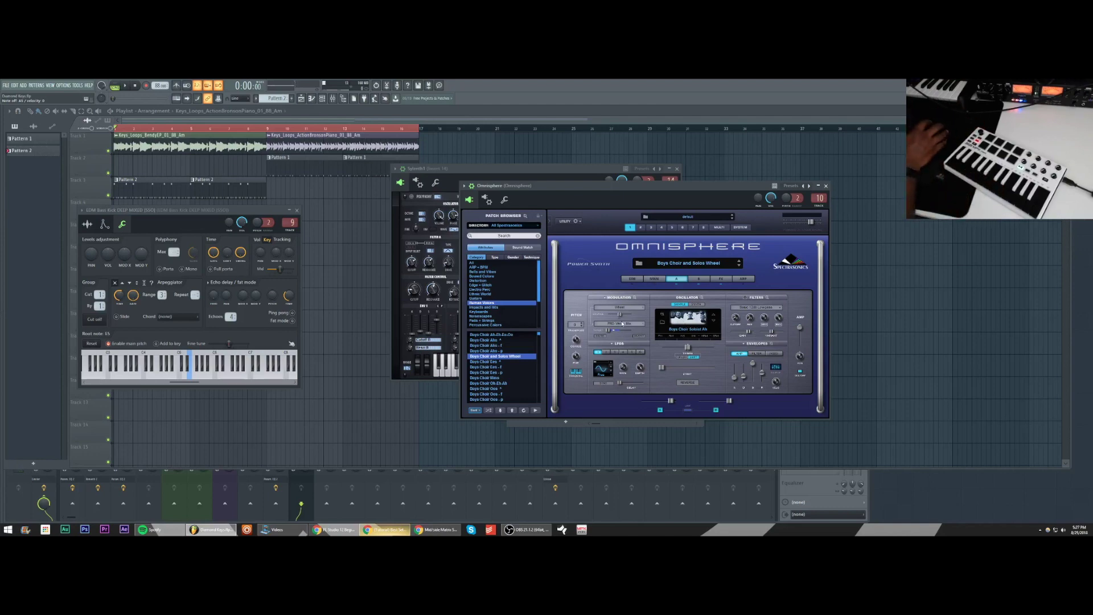
# Keep Wheel as the modulation source and review the assignable targets, including the filter, envelope and arpeggiator options.
pyautogui.click(622, 323)
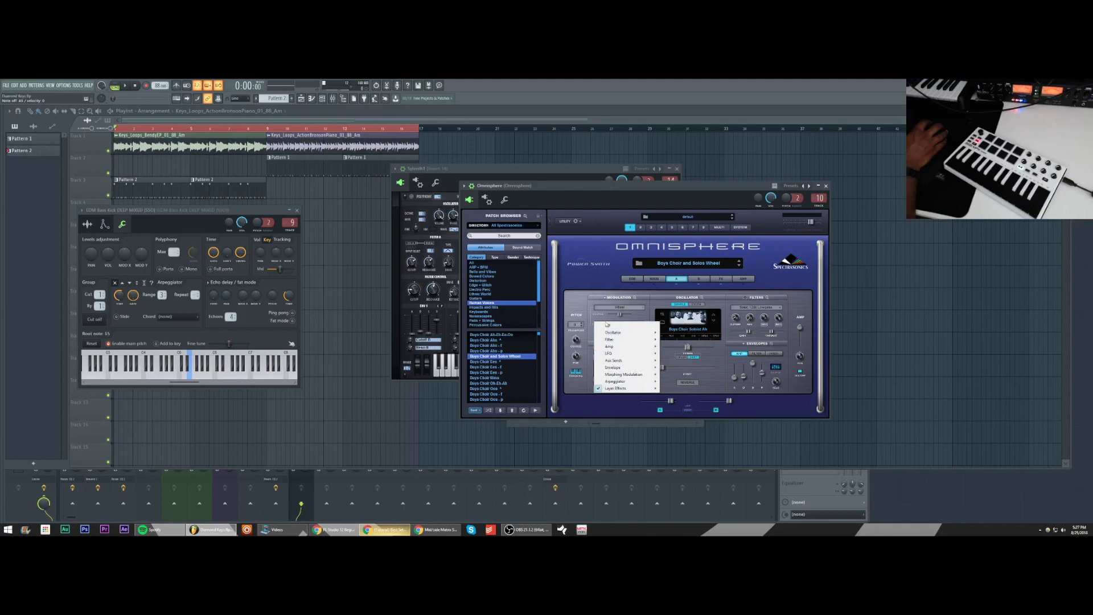
pyautogui.click(607, 324)
pyautogui.click(613, 307)
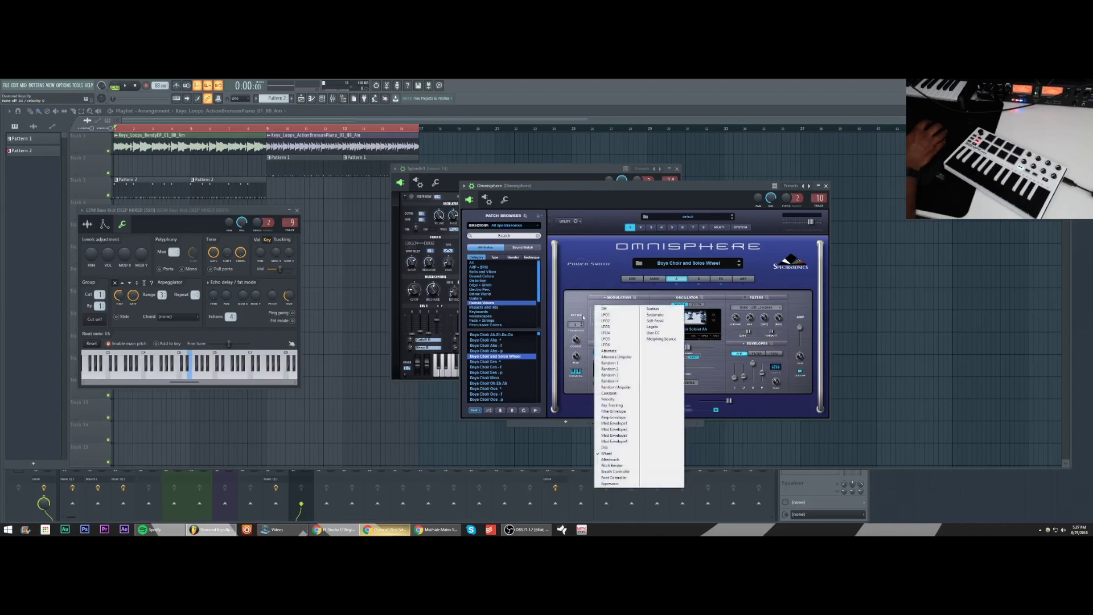
pyautogui.click(608, 455)
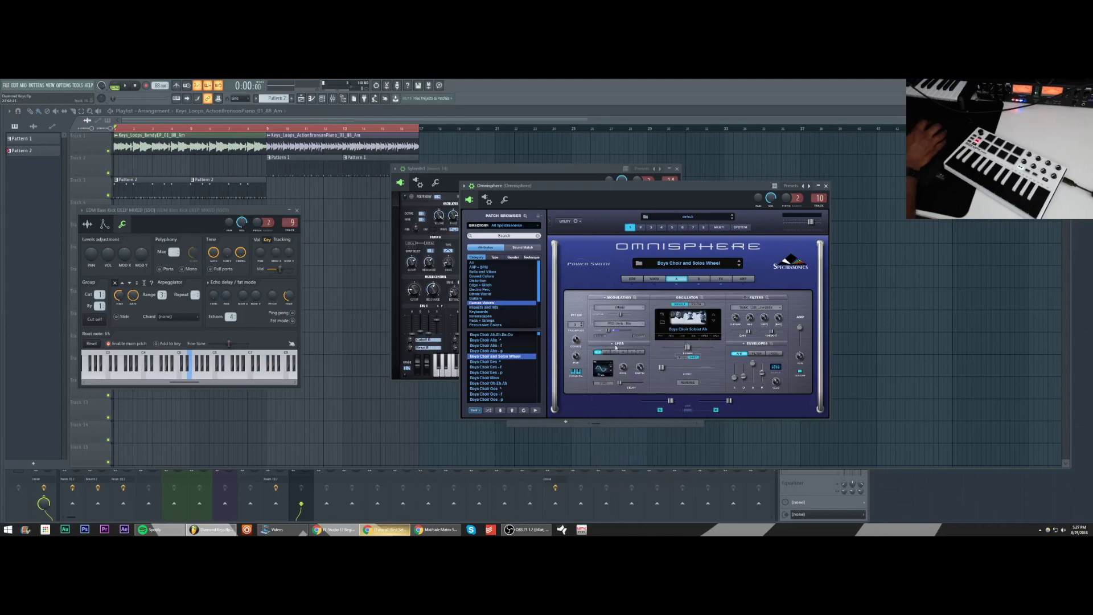
pyautogui.click(620, 323)
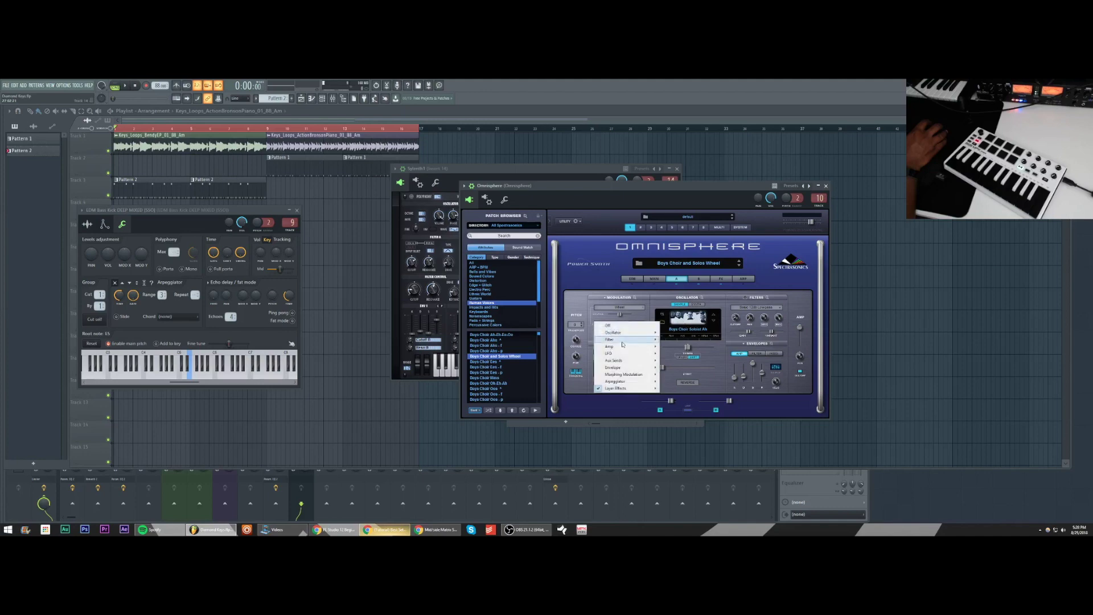
pyautogui.moveTo(639, 340)
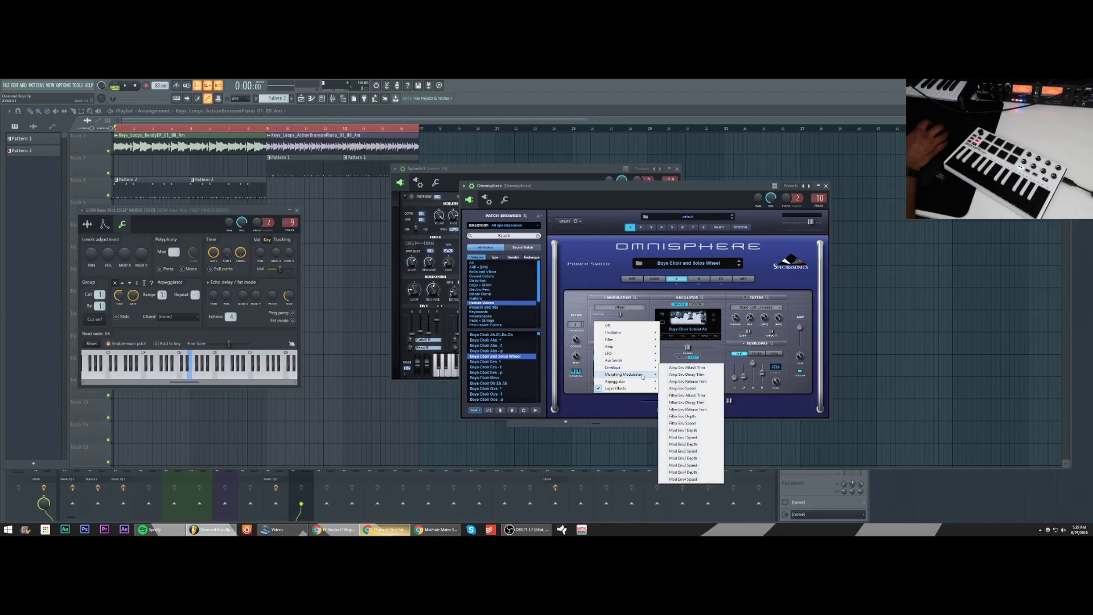
pyautogui.moveTo(643, 379)
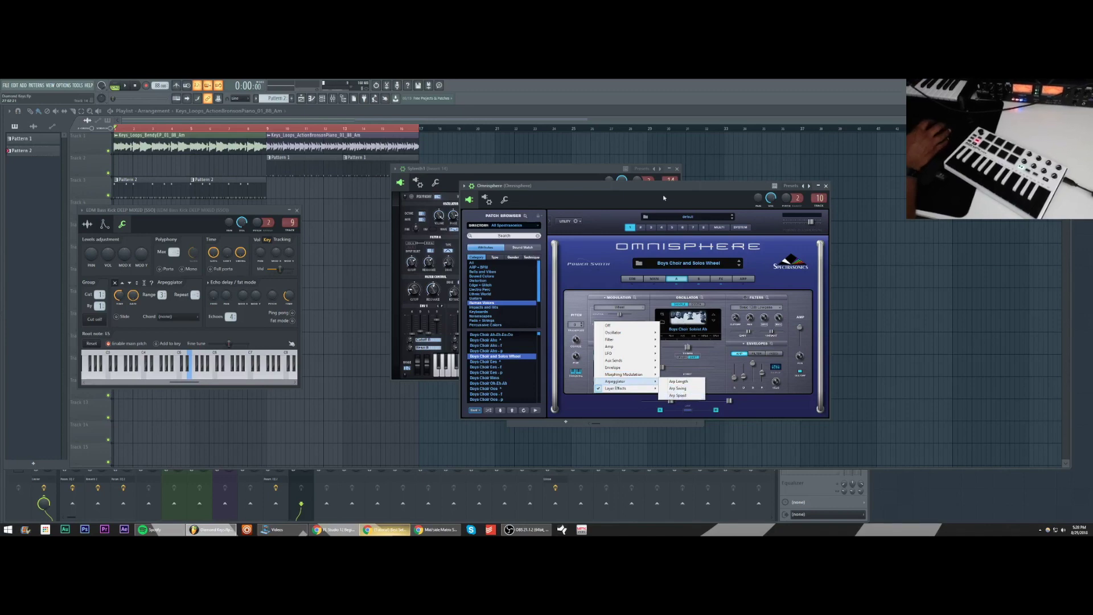
pyautogui.click(684, 395)
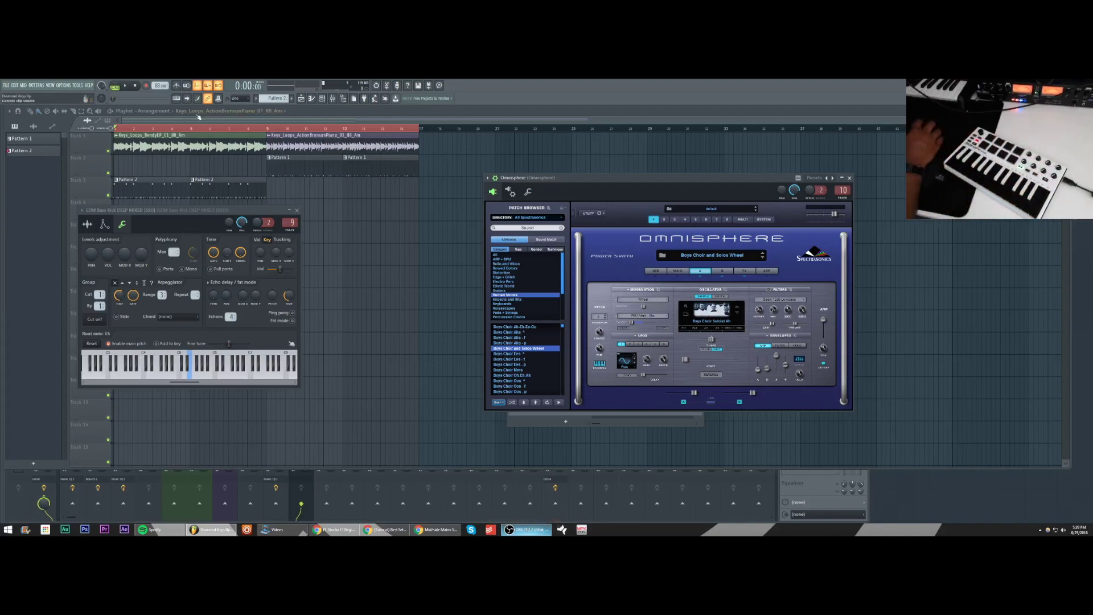
# Close all plugin windows, select the first eight bars of the playlist and play that section.
pyautogui.press('F12')
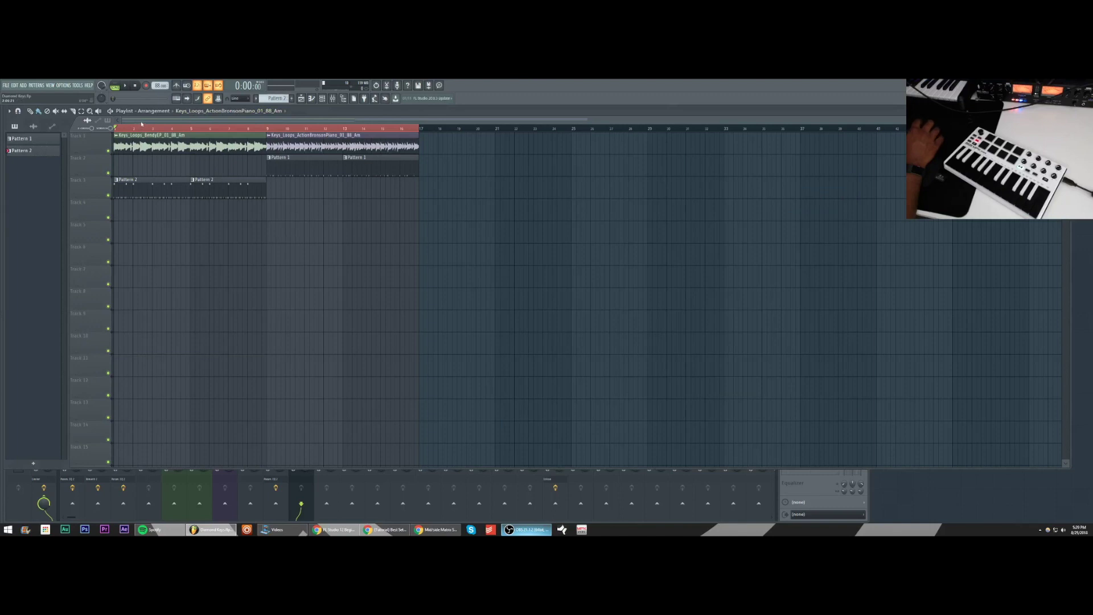
pyautogui.moveTo(114, 128); pyautogui.dragTo(268, 131)
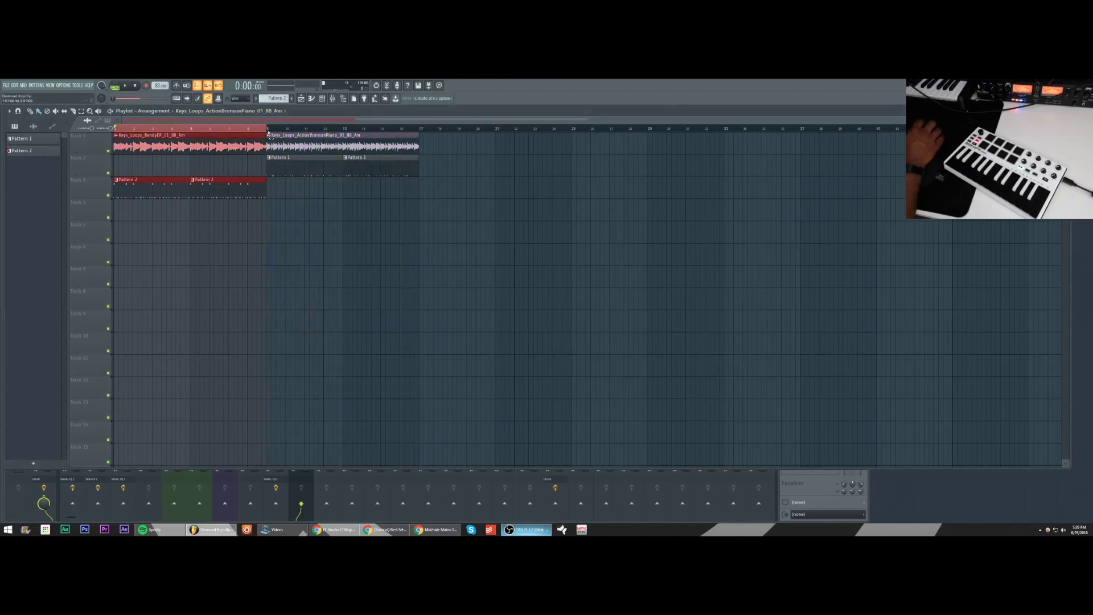
pyautogui.press('space')
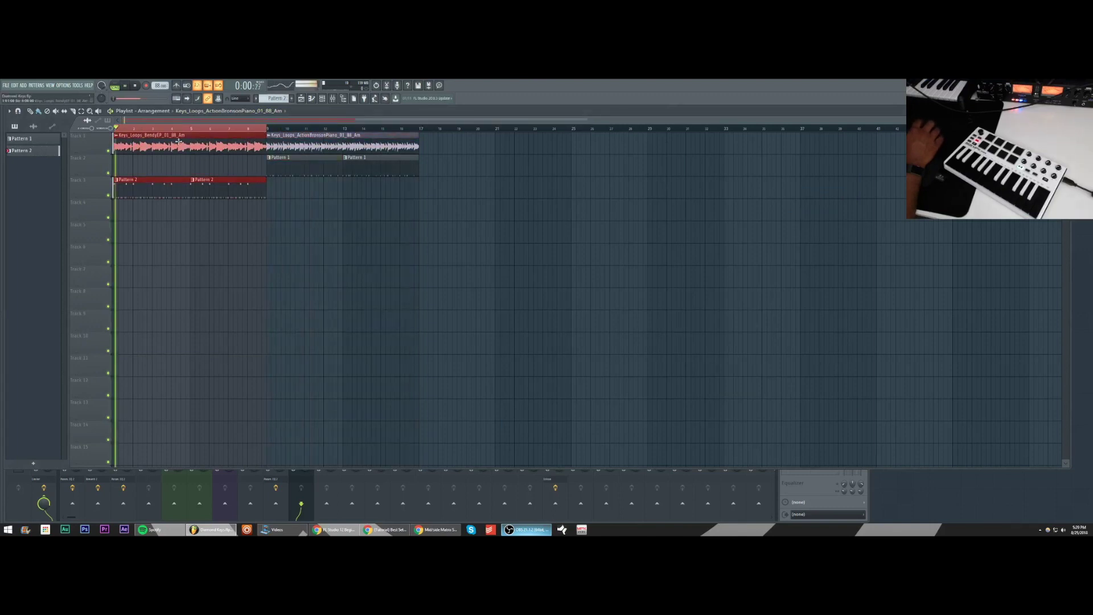
# Display and reposition the mixer, and open the Keys_Loops_BendyEP_01_88_Am clip's channel settings to locate its mixer track.
pyautogui.click(333, 98)
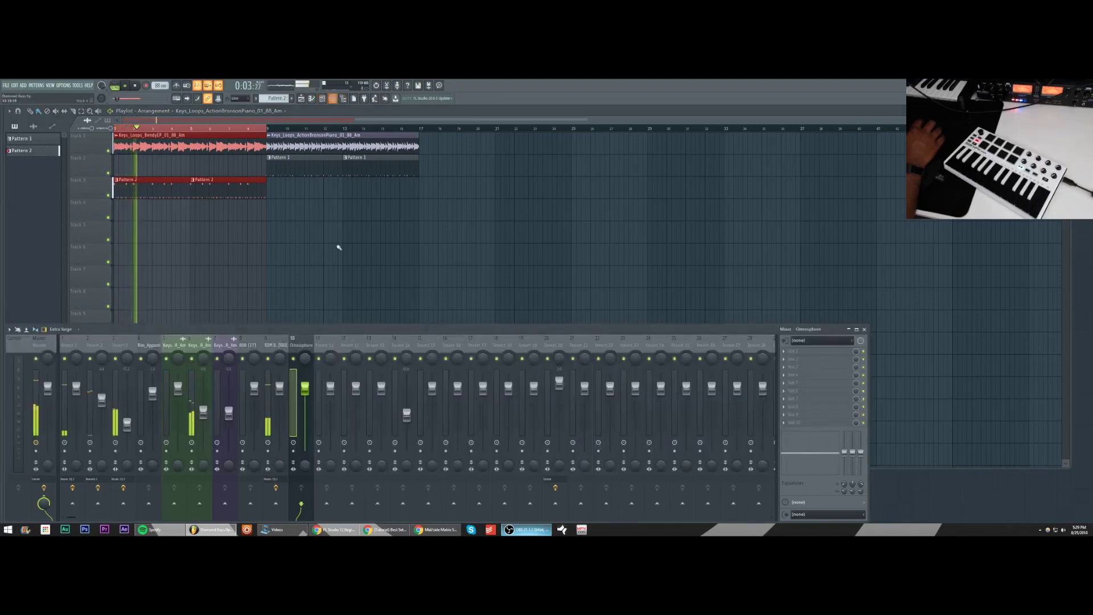
pyautogui.moveTo(114, 329); pyautogui.dragTo(150, 322)
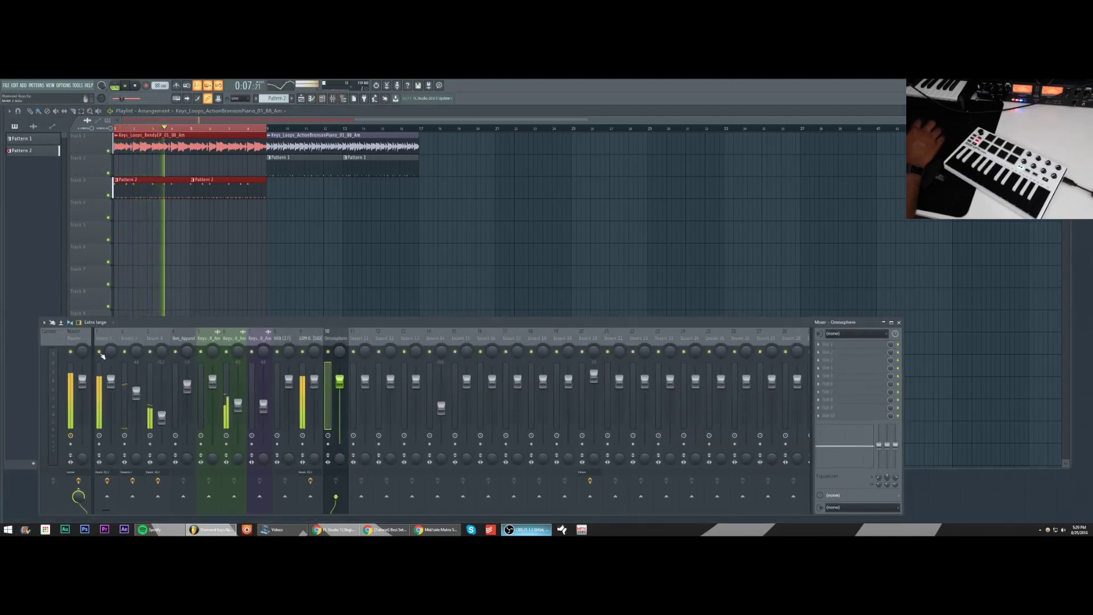
pyautogui.press('F9')
pyautogui.doubleClick(148, 145)
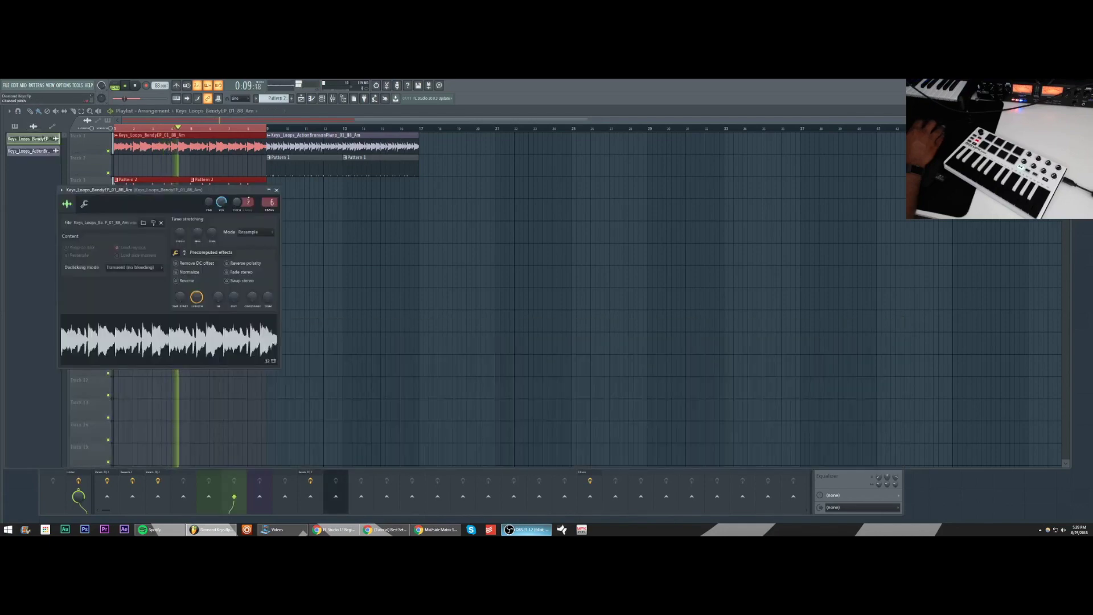
pyautogui.press('F9')
# Stop playback, solo the Keys_Loops_BendyEP mixer track and play the section again.
pyautogui.press('space')
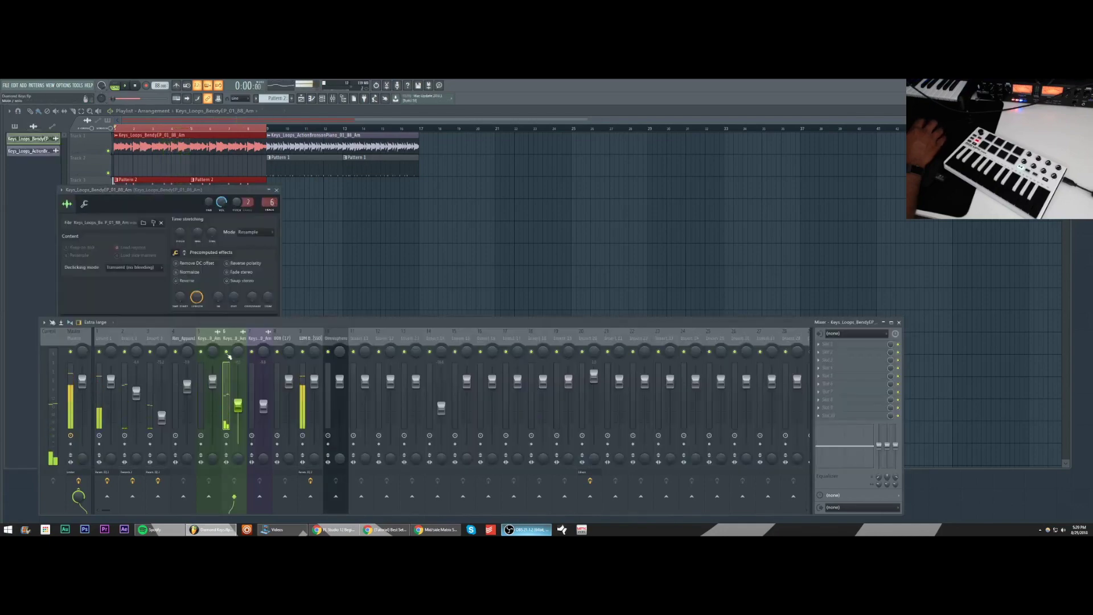
pyautogui.rightClick(226, 352)
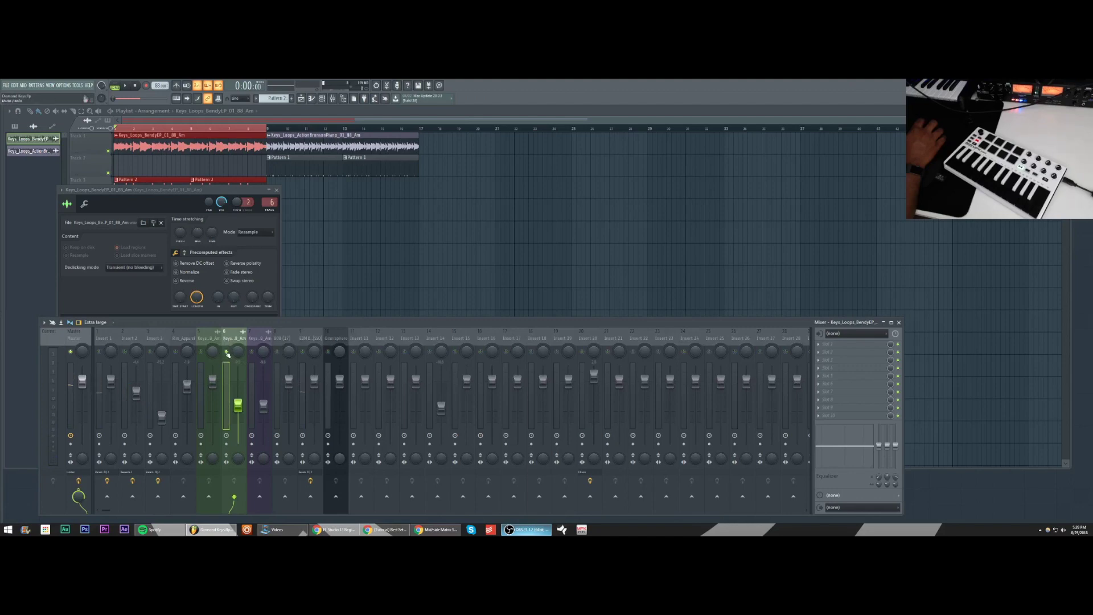
pyautogui.press('space')
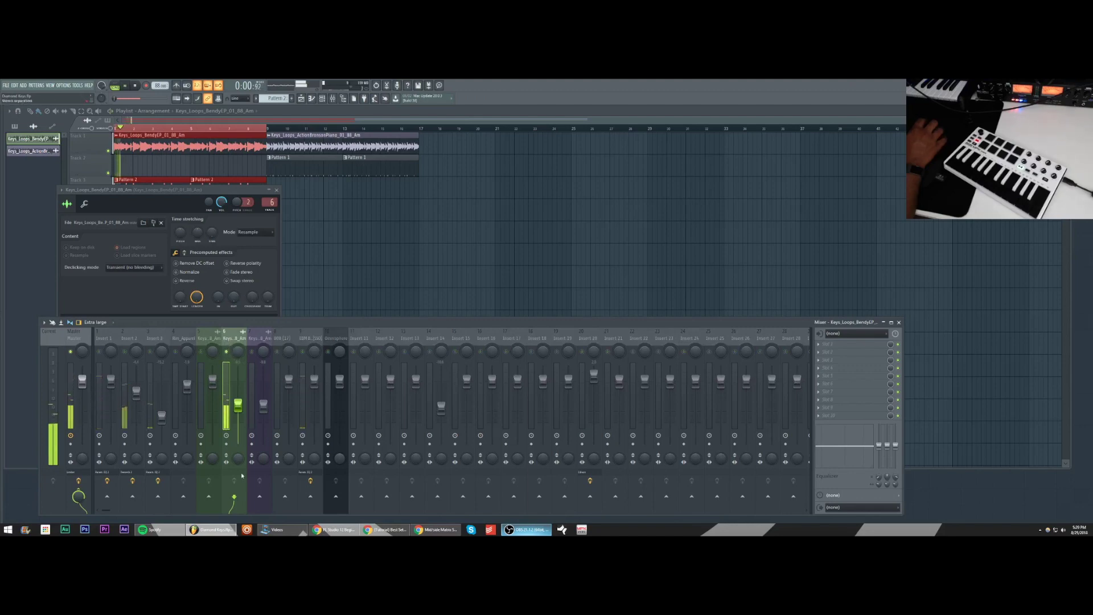
# Add Fruity Parametric EQ 2 to the soloed track, sweep its band 7 low-pass cutoff down and back up to the highs, and stop playback.
pyautogui.click(249, 386)
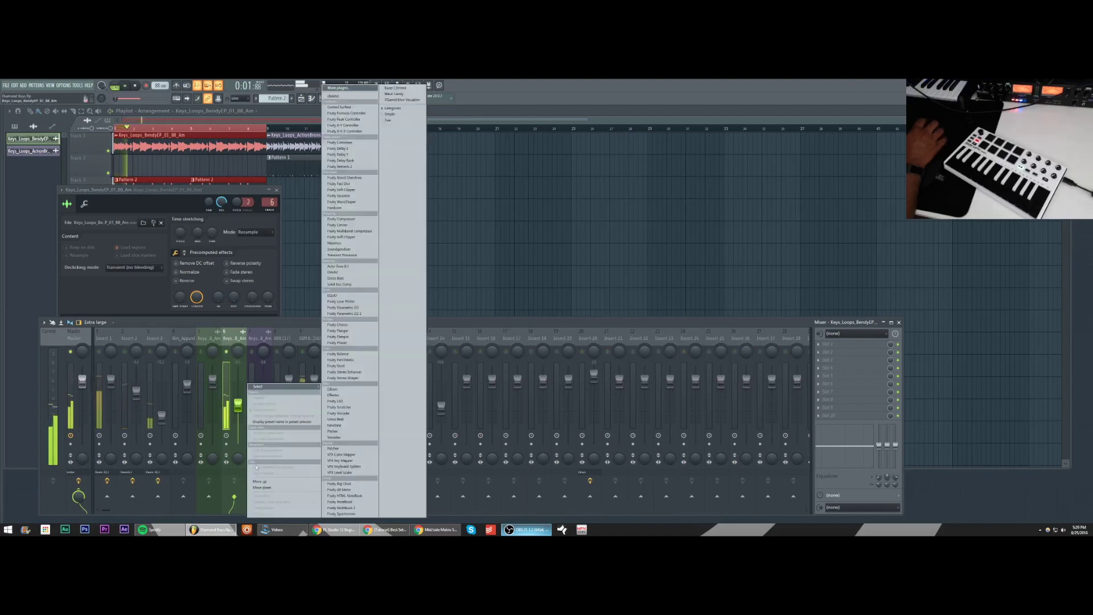
pyautogui.click(359, 314)
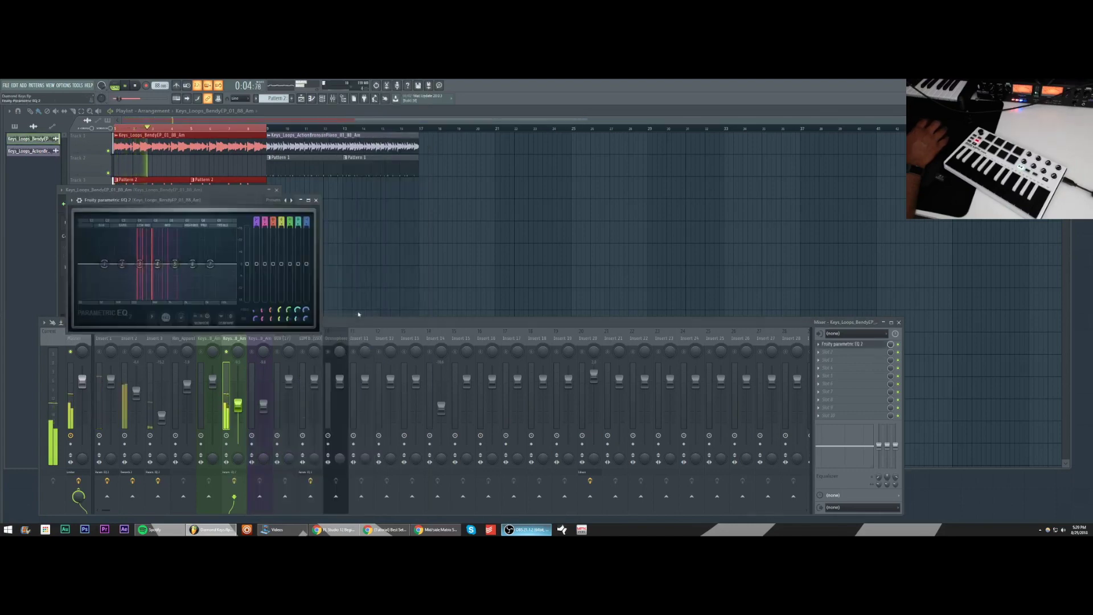
pyautogui.moveTo(210, 263); pyautogui.dragTo(142, 296)
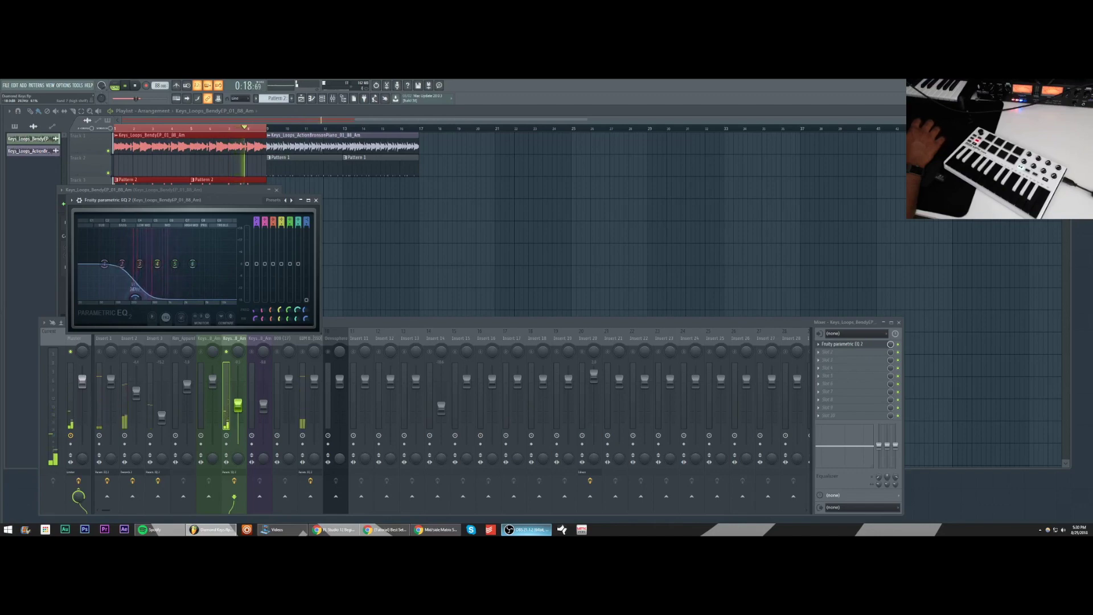
pyautogui.moveTo(143, 296); pyautogui.dragTo(204, 288)
pyautogui.press('space')
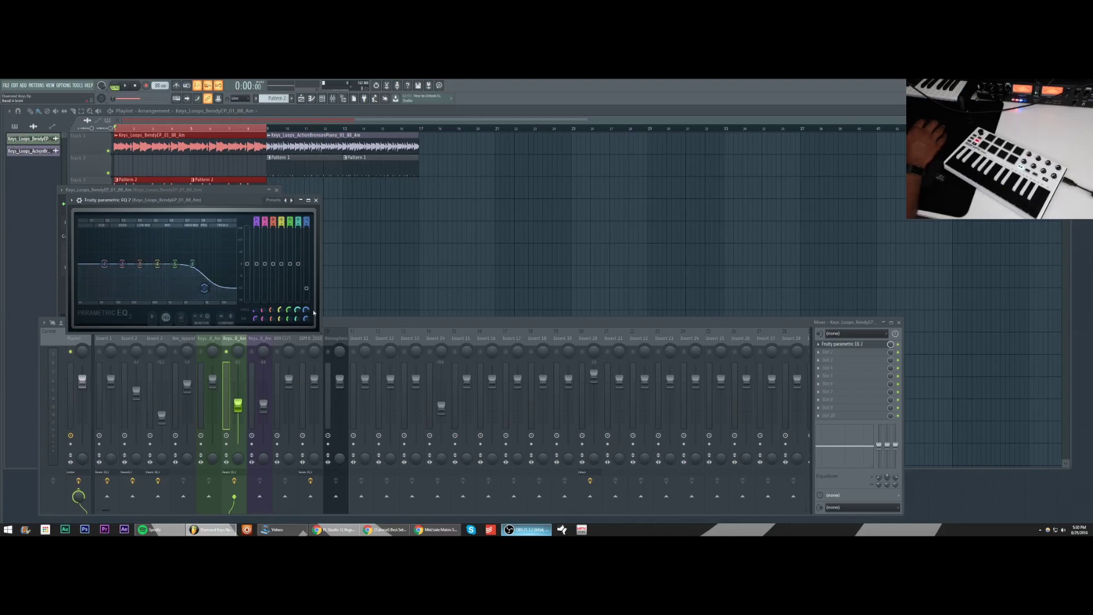
# Link the band 7 frequency knob of Fruity Parametric EQ 2 to a knob on the MIDI controller.
pyautogui.moveTo(306, 309)
pyautogui.mouseDown()
pyautogui.moveTo(305, 332)
pyautogui.moveTo(305, 309)
pyautogui.mouseUp()
pyautogui.rightClick(307, 310)
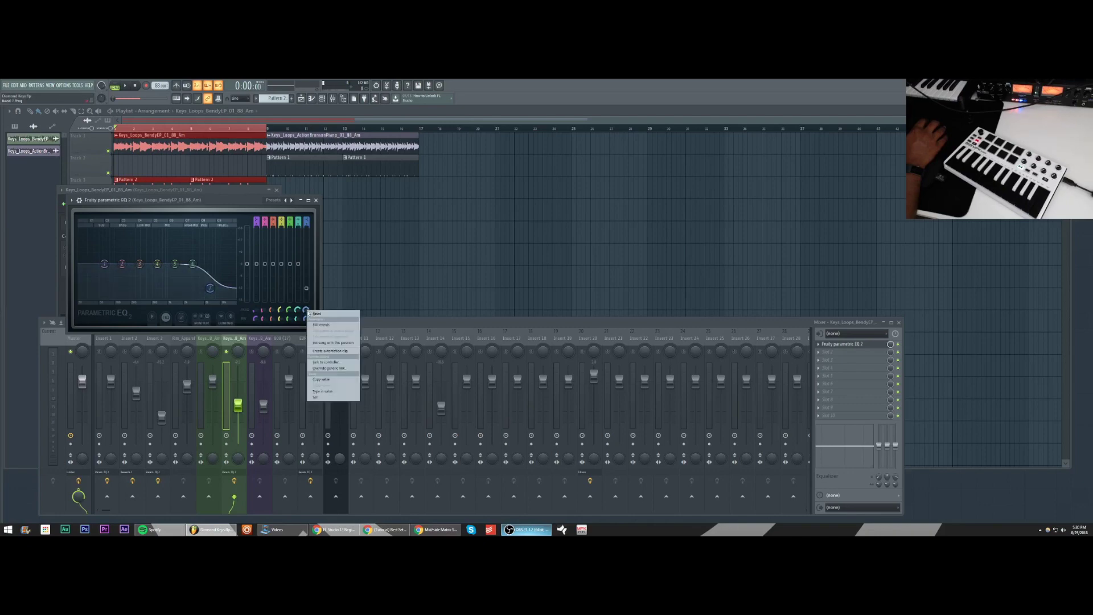
pyautogui.click(307, 311)
pyautogui.moveTo(307, 311); pyautogui.dragTo(307, 317)
pyautogui.rightClick(306, 310)
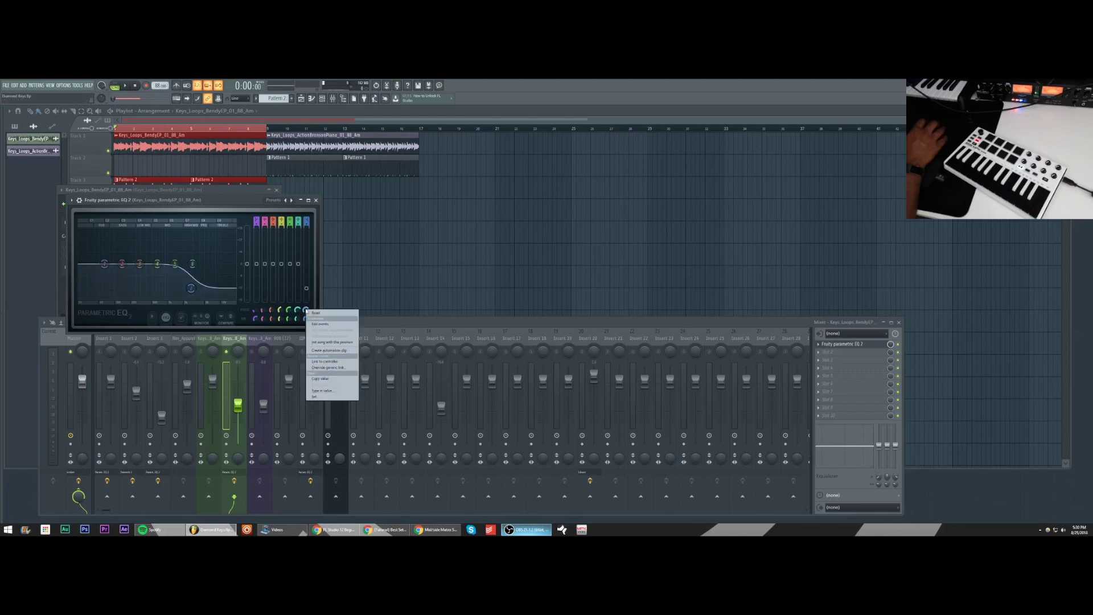
pyautogui.click(323, 362)
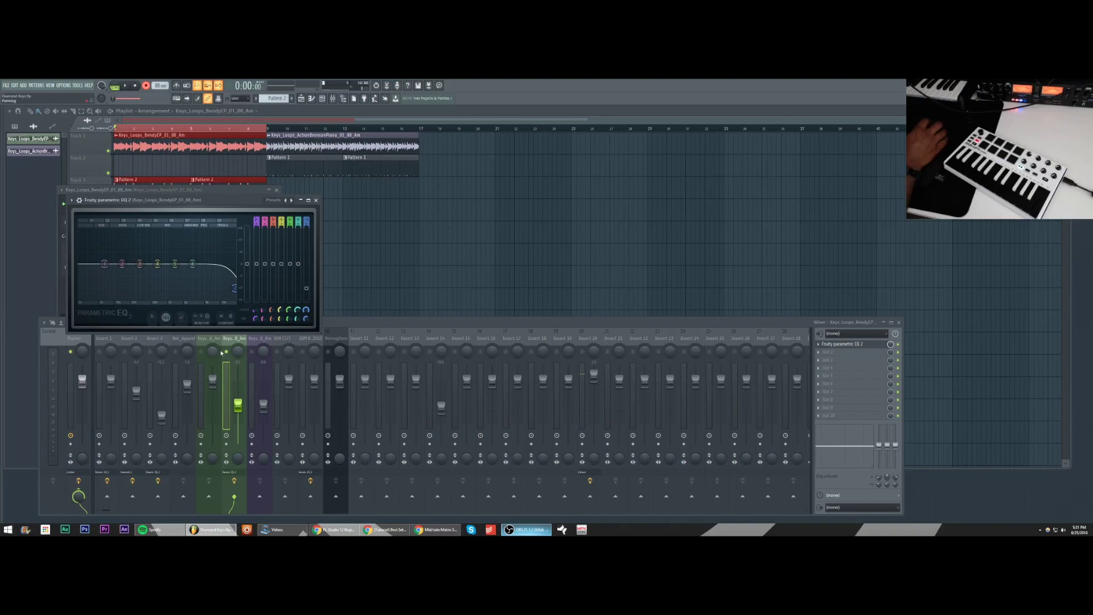
# Unsolo the Keys_Loops_BendyEP mixer track, then play the selected section with all tracks and stop it.
pyautogui.click(225, 353)
pyautogui.press('space')
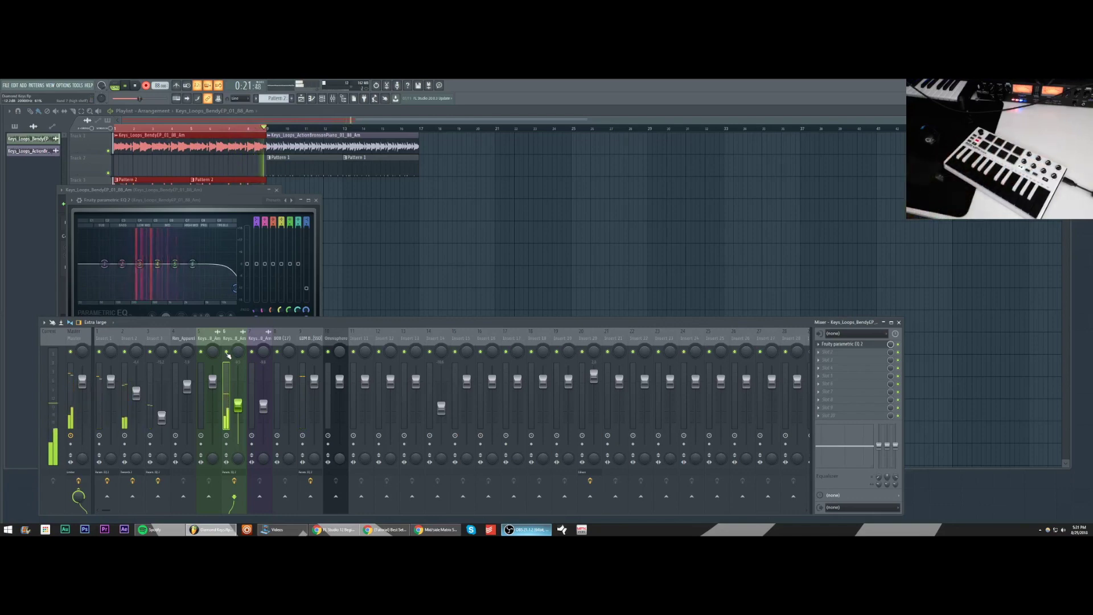
pyautogui.press('space')
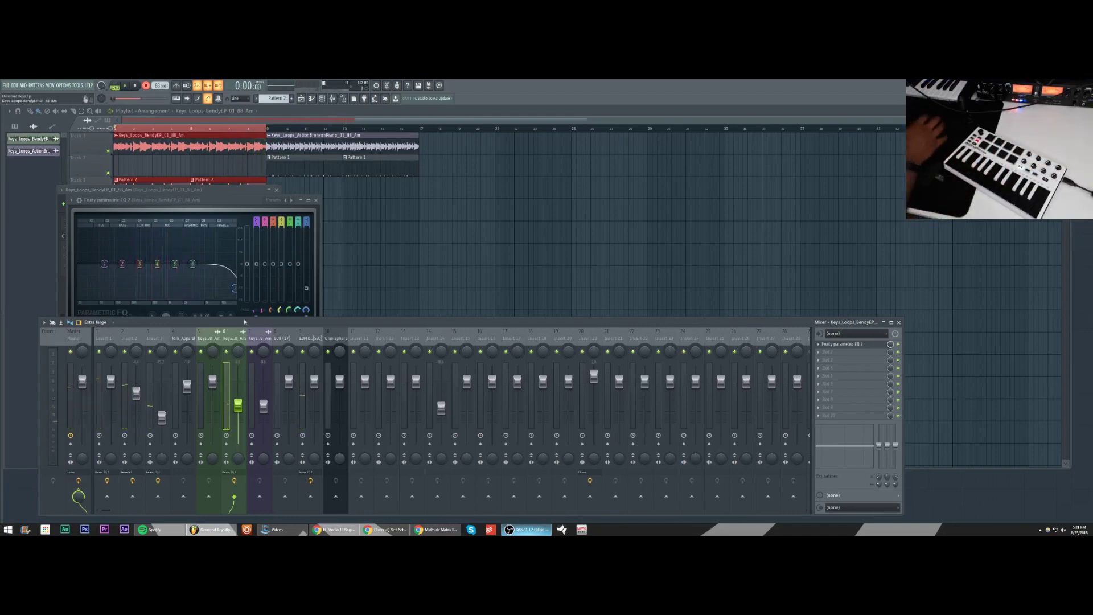
# Open Pattern 2 from the playlist in the piano roll, examine its EDM Bass Kick notes and close the piano roll.
pyautogui.click(275, 98)
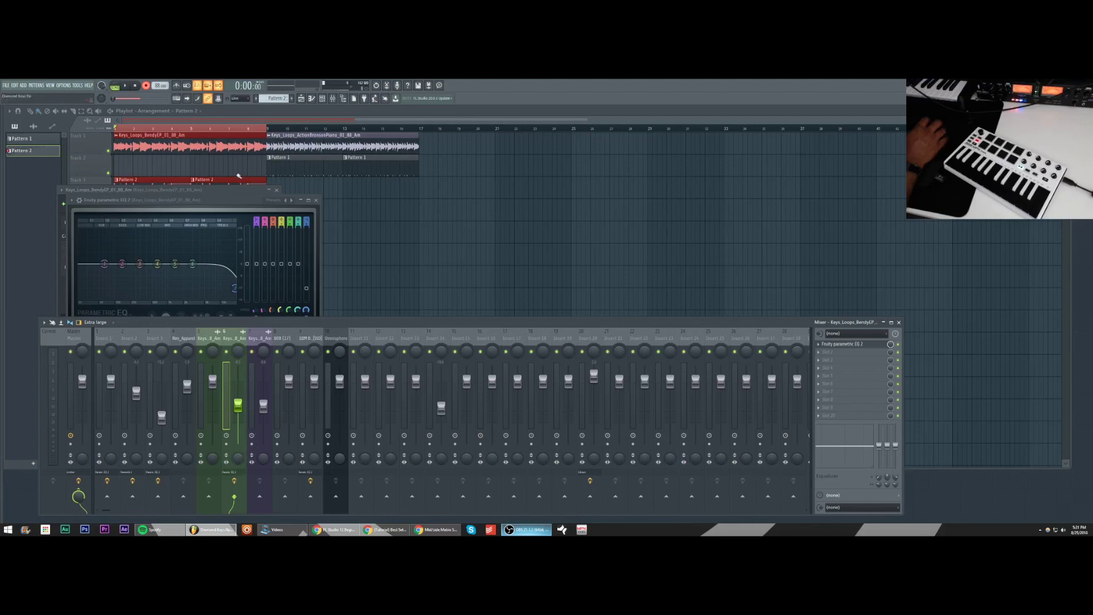
pyautogui.click(342, 113)
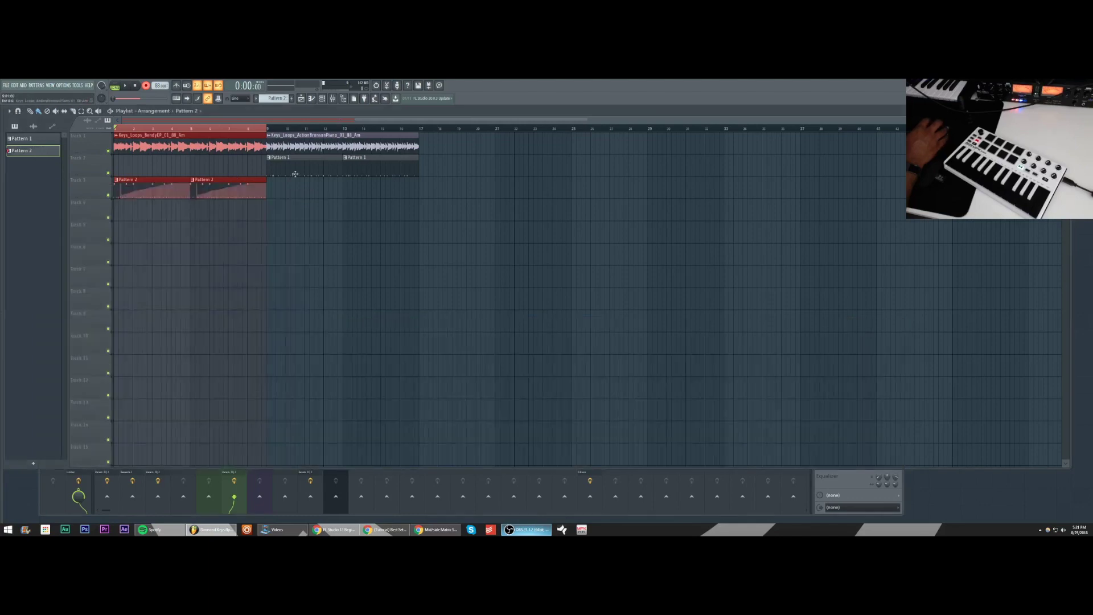
pyautogui.doubleClick(150, 192)
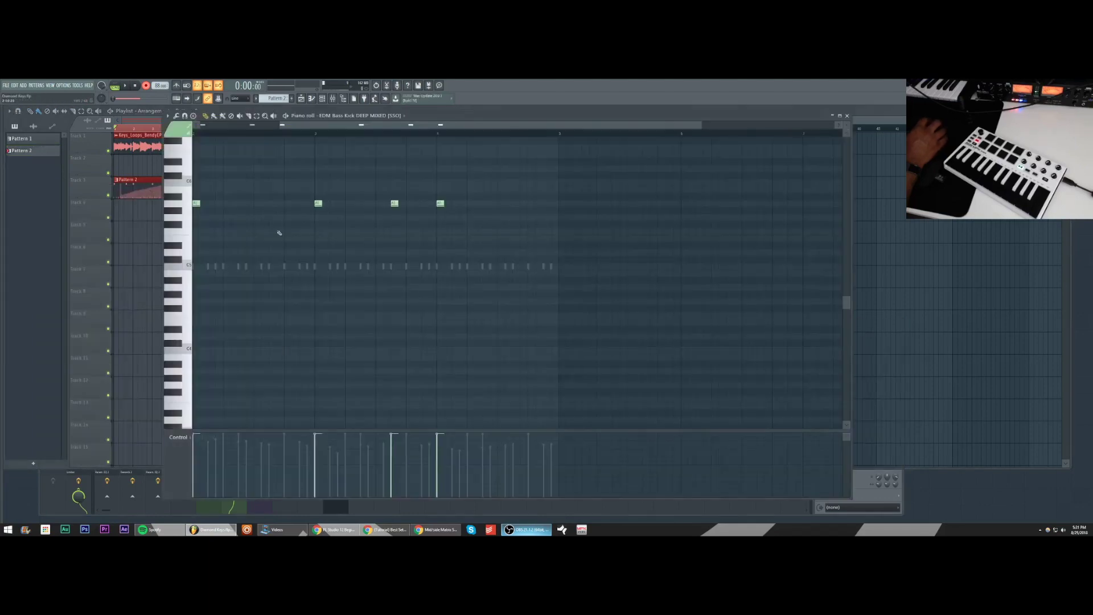
pyautogui.scroll(8, 228, 222)
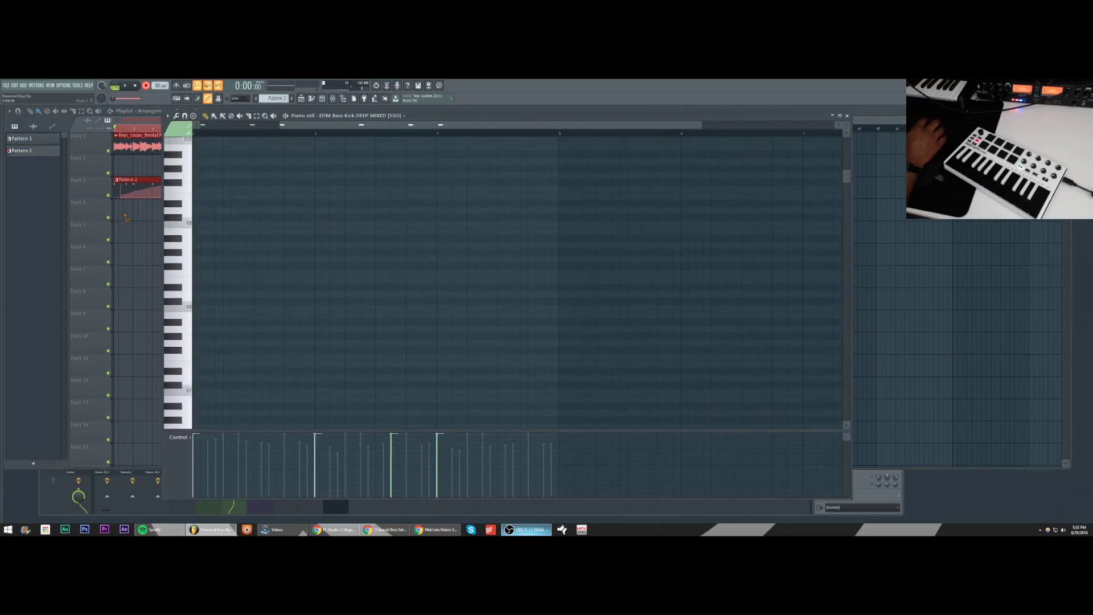
pyautogui.press('F7')
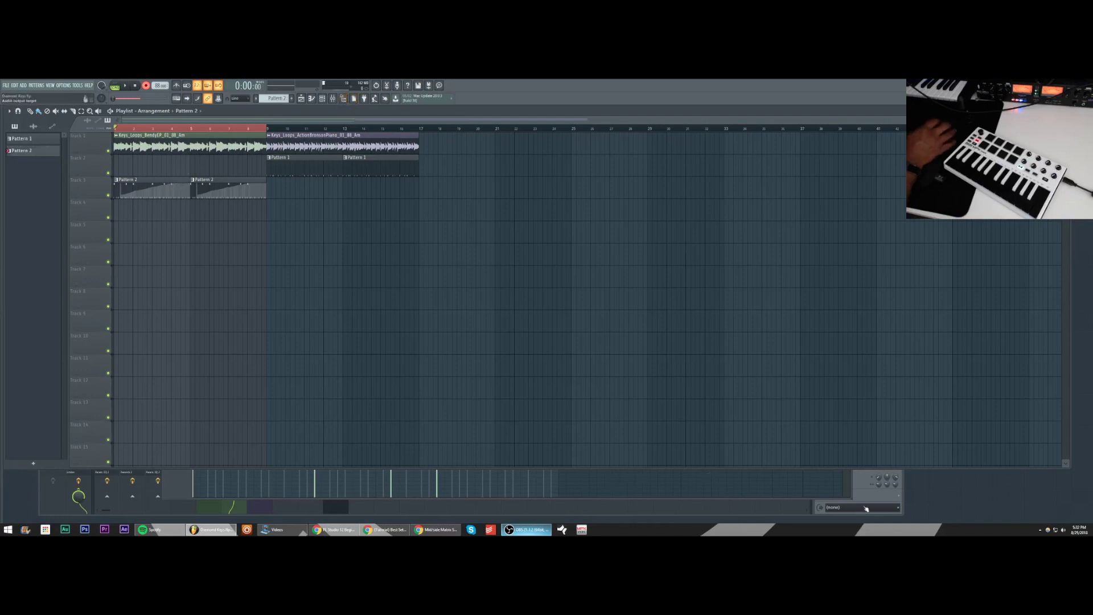
# Reopen the mixer and the track's Fruity Parametric EQ 2, then play the selected section and stop it.
pyautogui.press('F9')
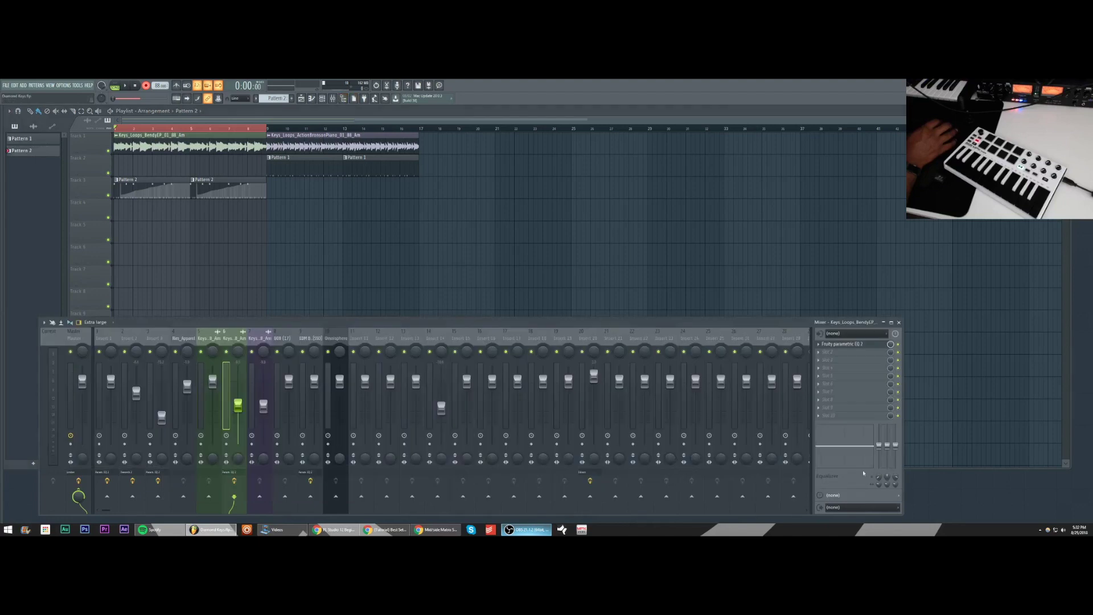
pyautogui.click(840, 345)
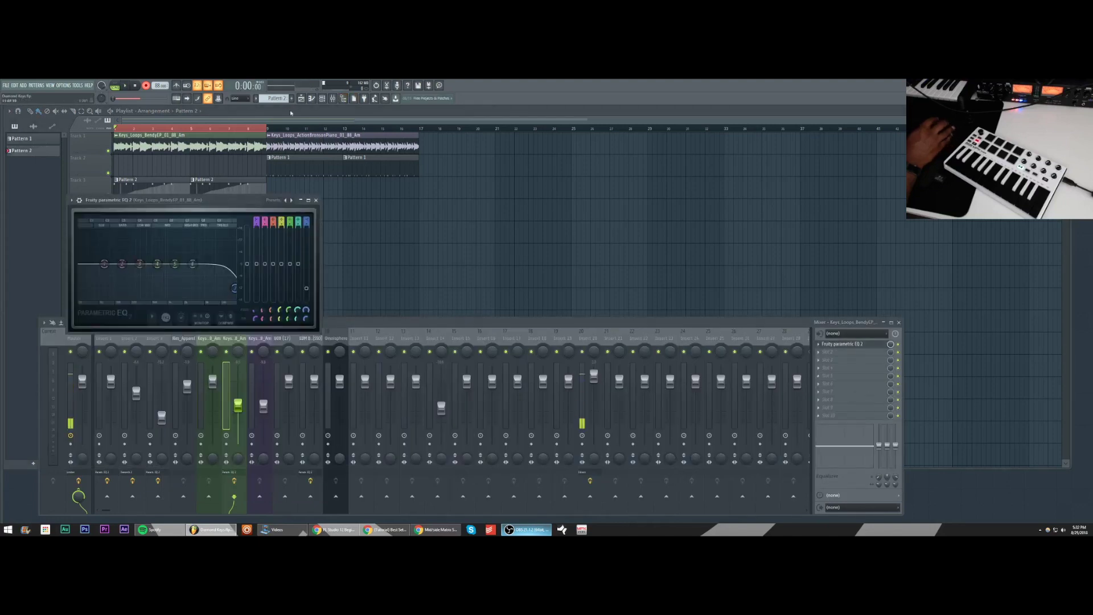
pyautogui.press('space')
pyautogui.click(236, 325)
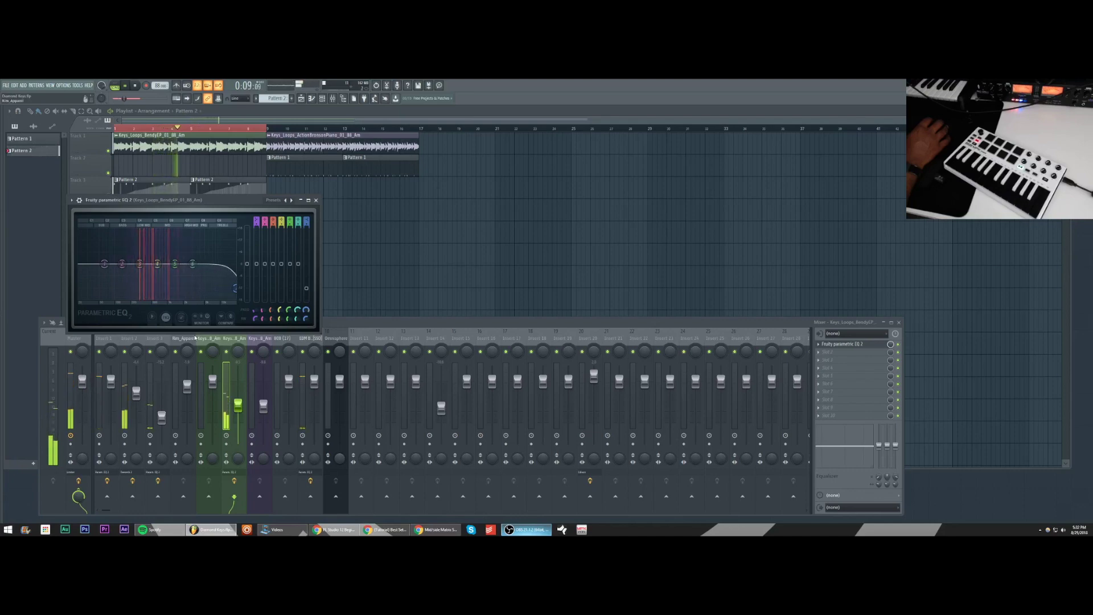
pyautogui.press('space')
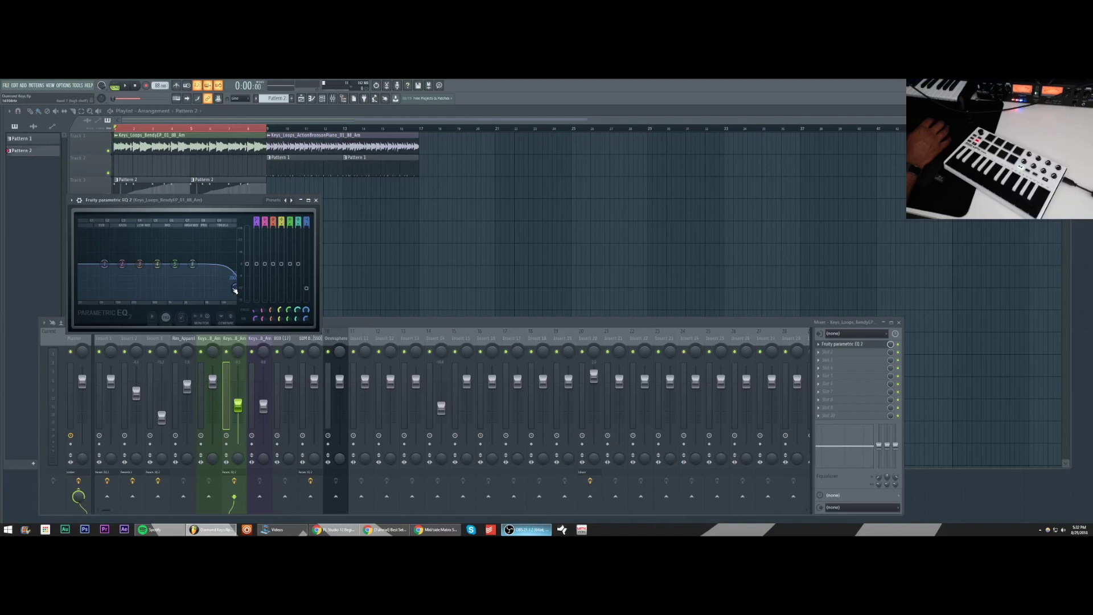
# Check which data types the recording filter captures and dismiss the options.
pyautogui.rightClick(146, 86)
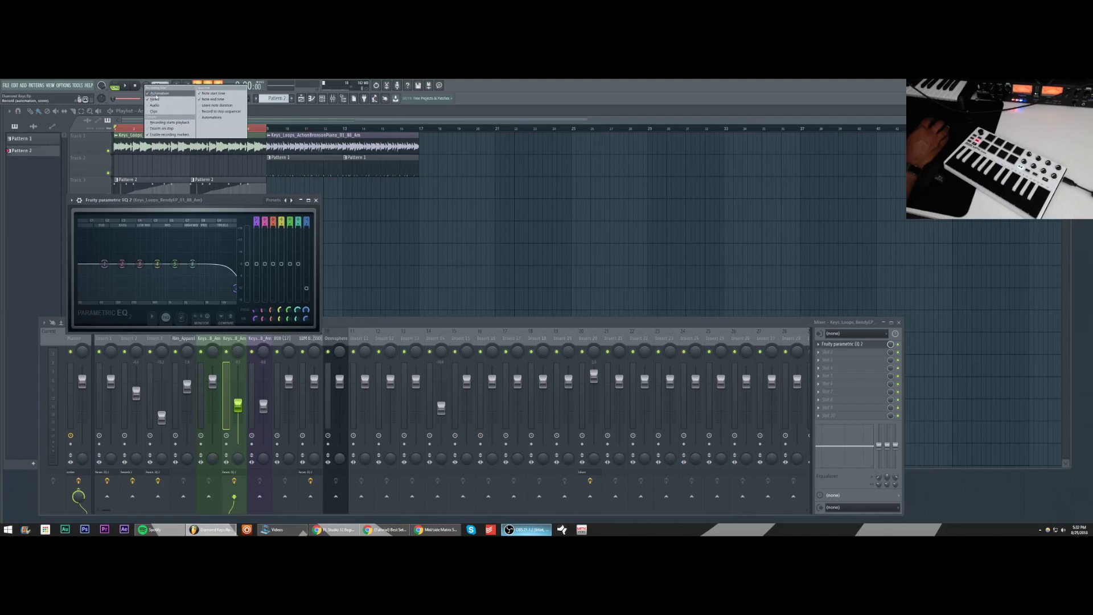
pyautogui.click(329, 118)
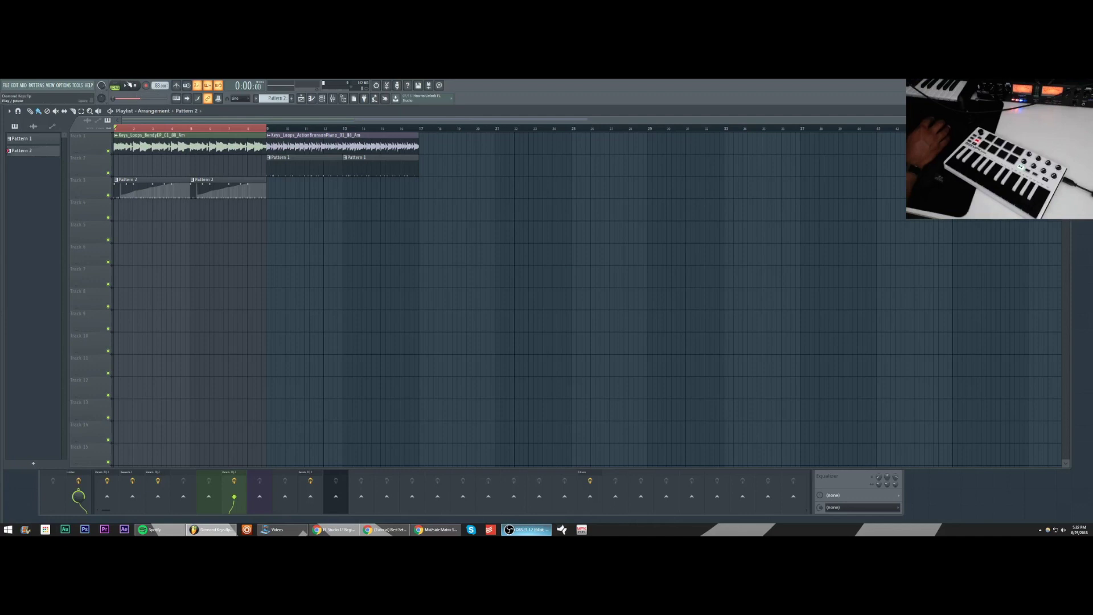
# Show the mixer, select Insert 11 and link its volume fader to a control on the MIDI controller.
pyautogui.click(857, 490)
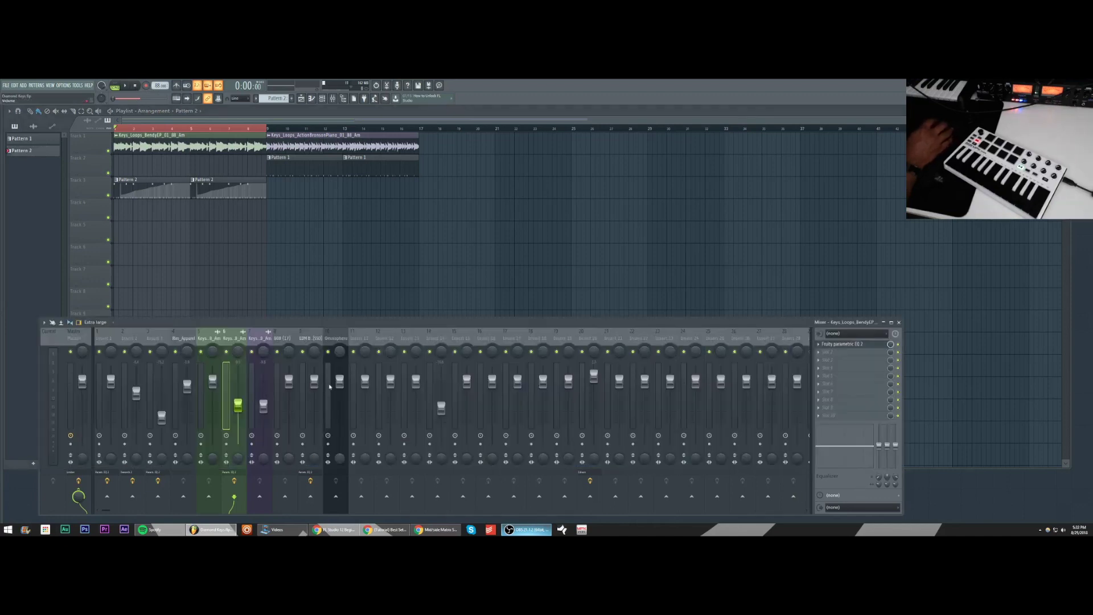
pyautogui.rightClick(368, 382)
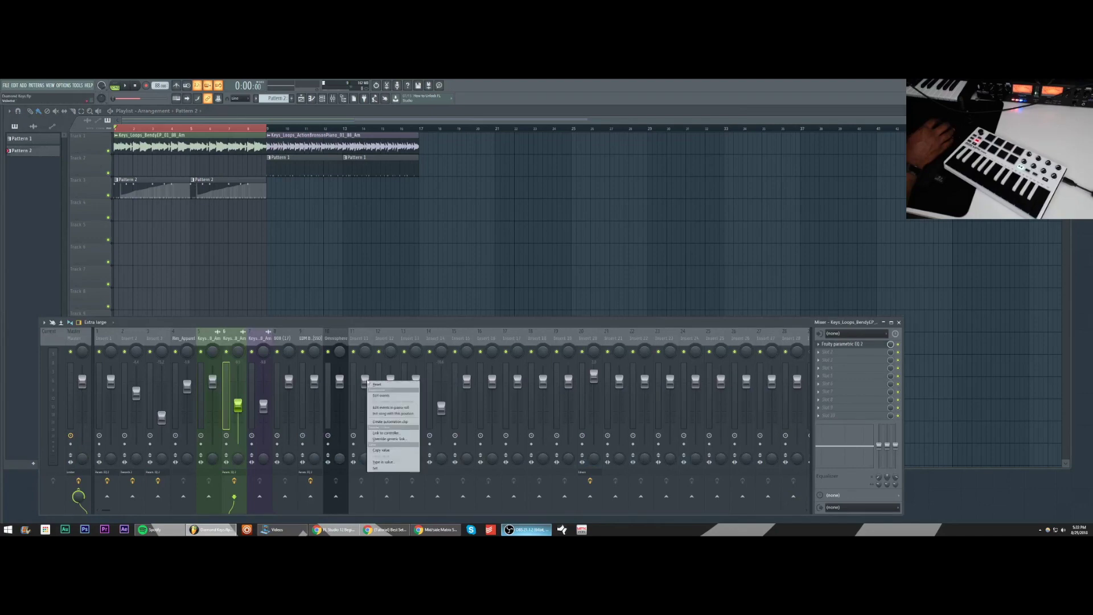
pyautogui.click(361, 323)
pyautogui.click(360, 340)
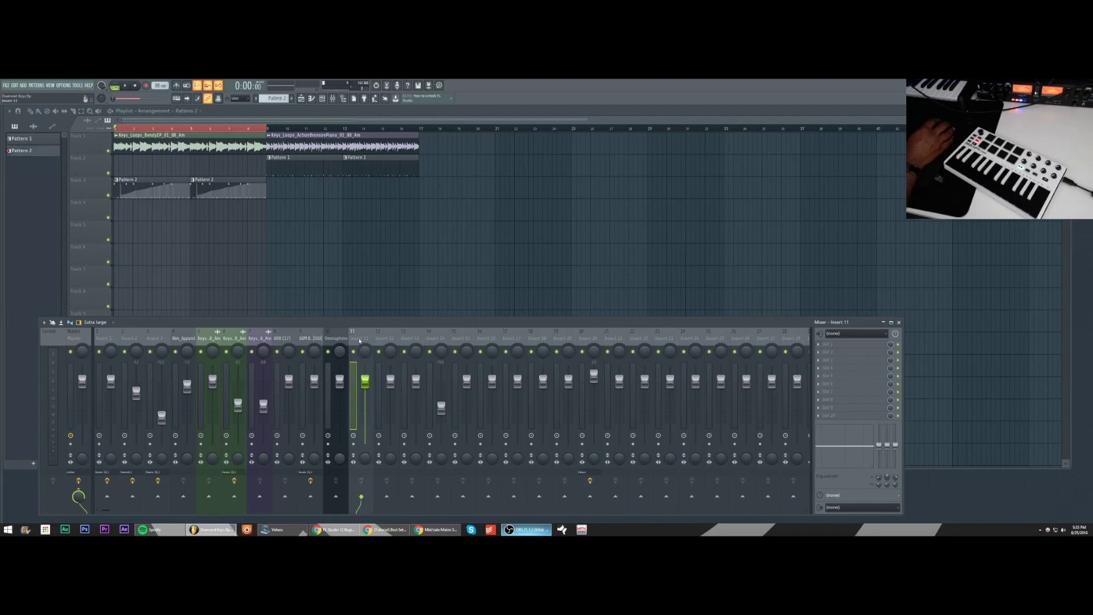
pyautogui.rightClick(366, 383)
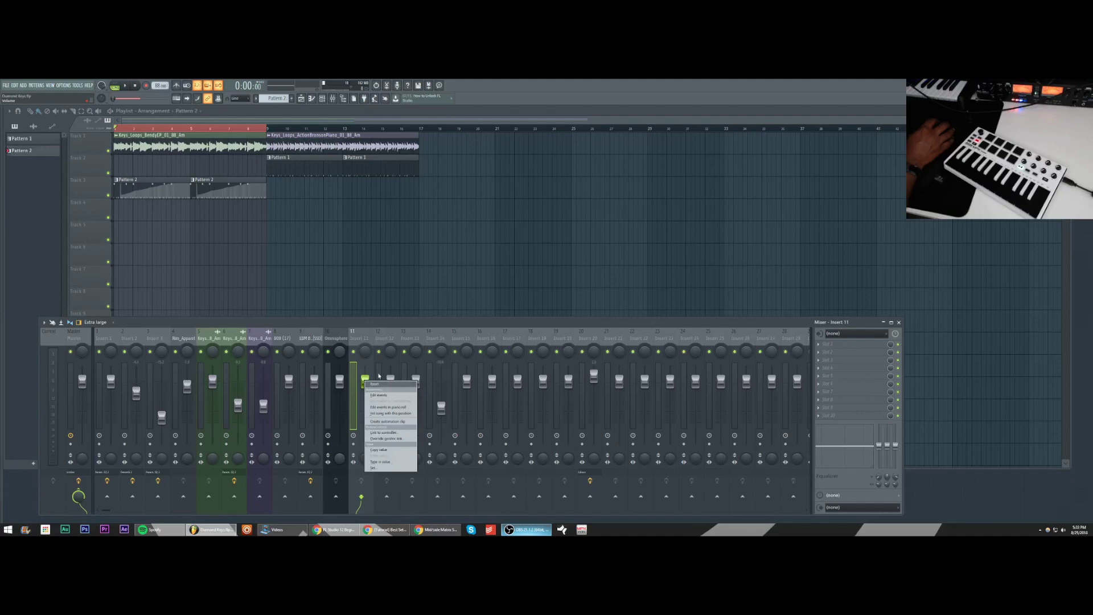
pyautogui.click(365, 382)
pyautogui.rightClick(364, 381)
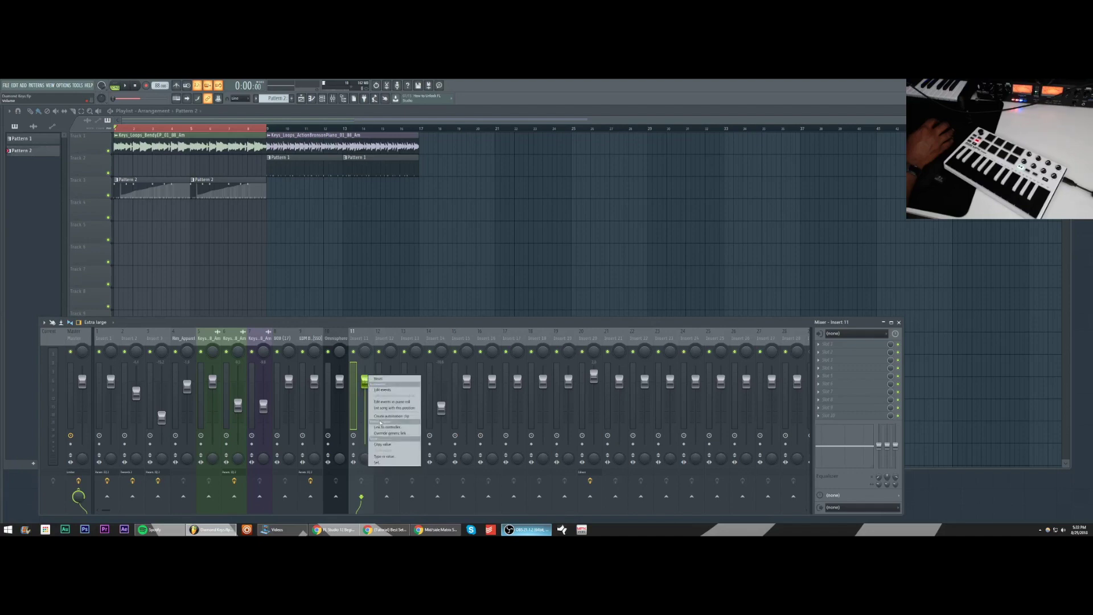
pyautogui.click(383, 427)
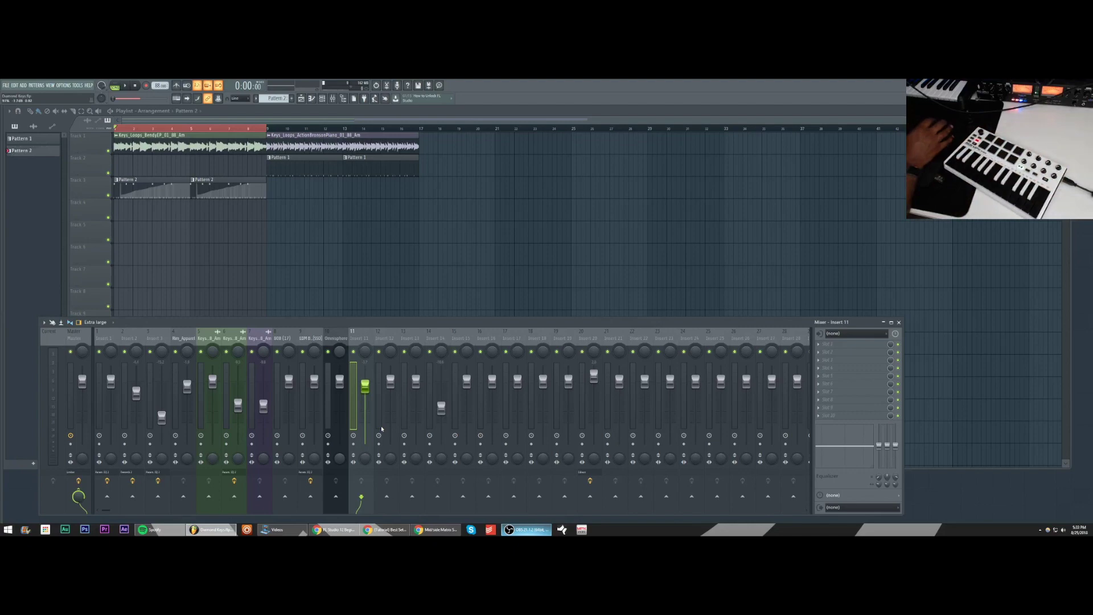
# Review the automation and notes entries of the recording filter, then hide the mixer.
pyautogui.rightClick(145, 86)
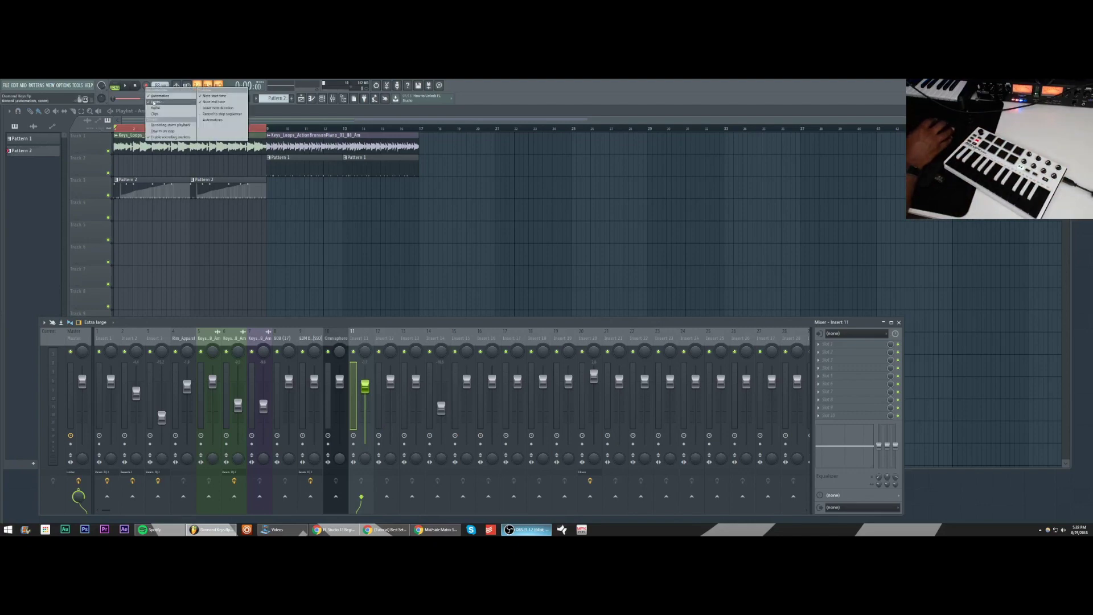
pyautogui.click(155, 103)
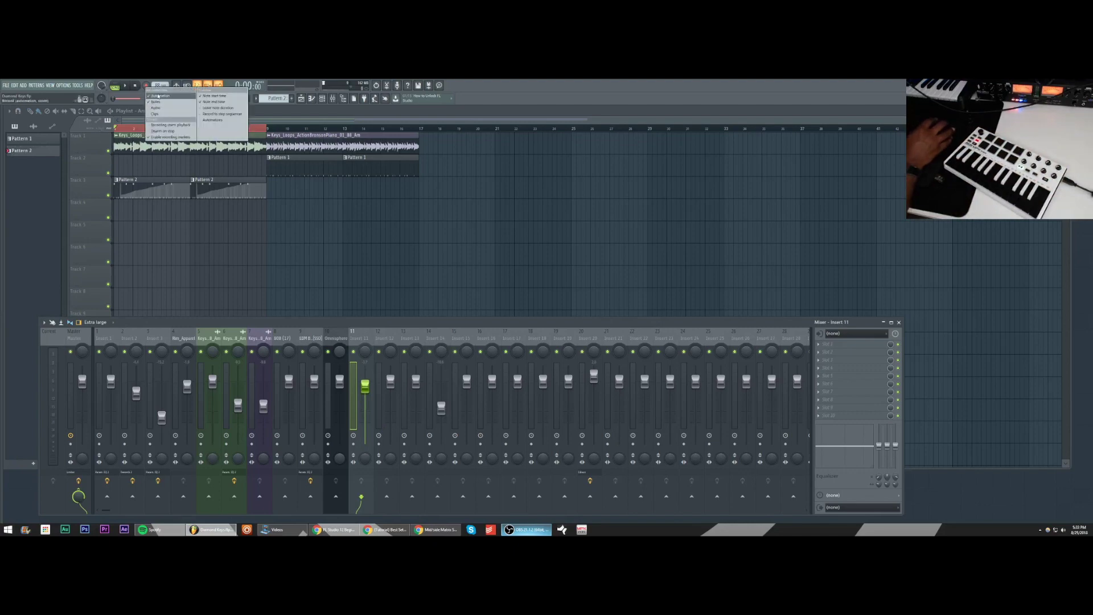
pyautogui.click(459, 115)
pyautogui.press('F9')
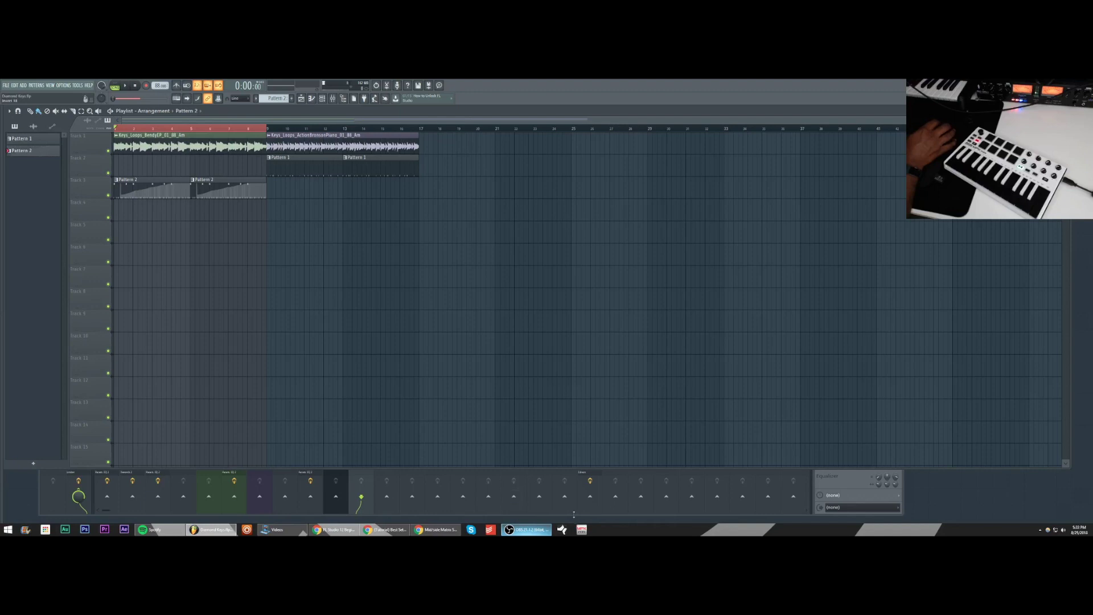
# Show the mixer again and view the controller-linking options of Insert 11's panning and stereo separation knobs.
pyautogui.press('F9')
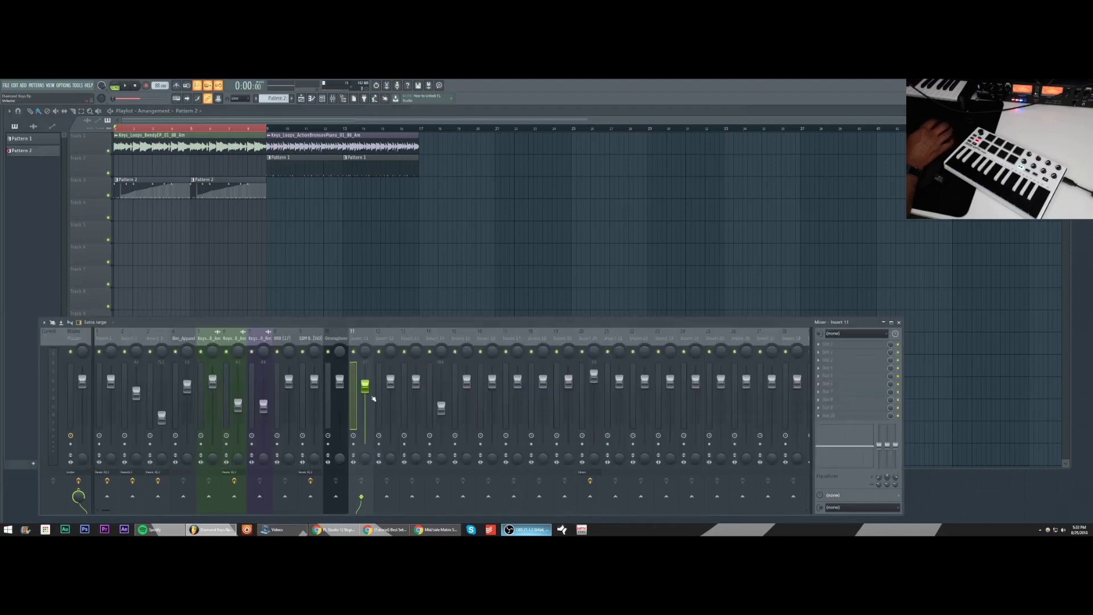
pyautogui.rightClick(362, 348)
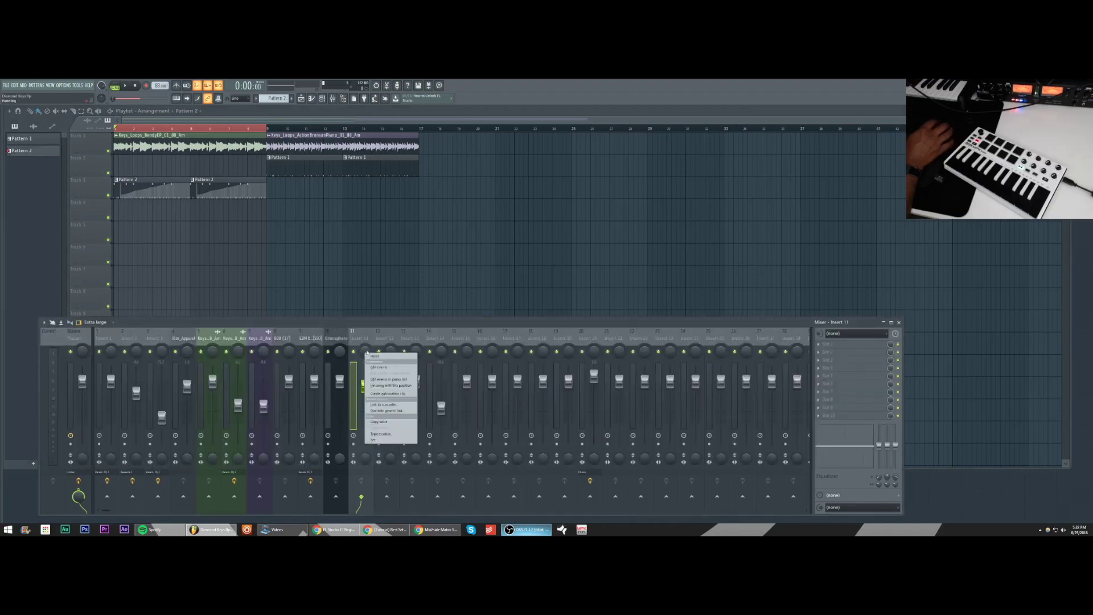
pyautogui.click(390, 324)
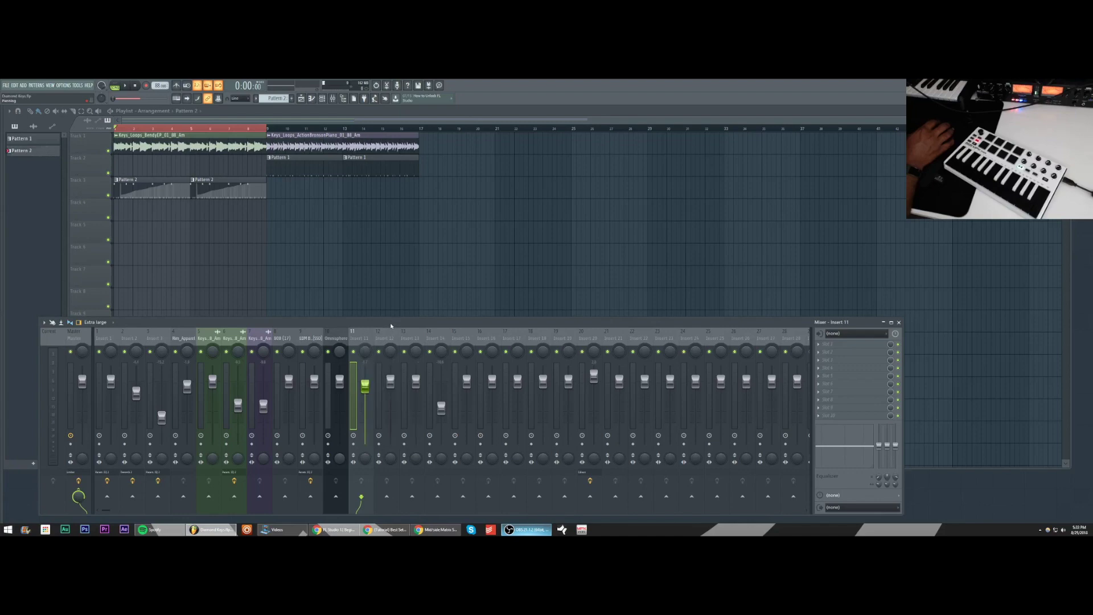
pyautogui.rightClick(365, 462)
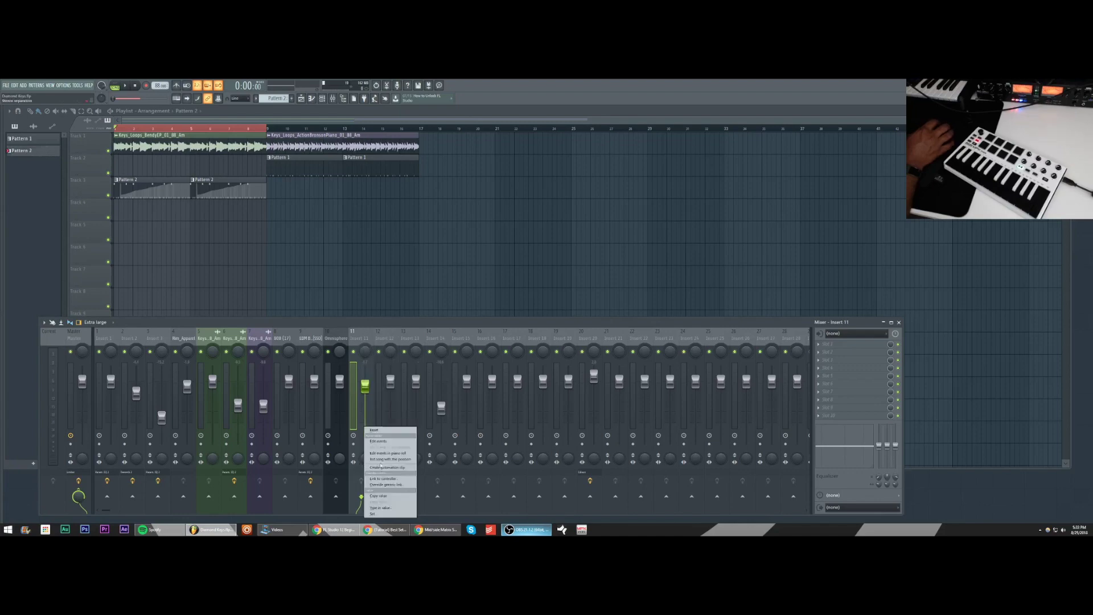
pyautogui.click(397, 324)
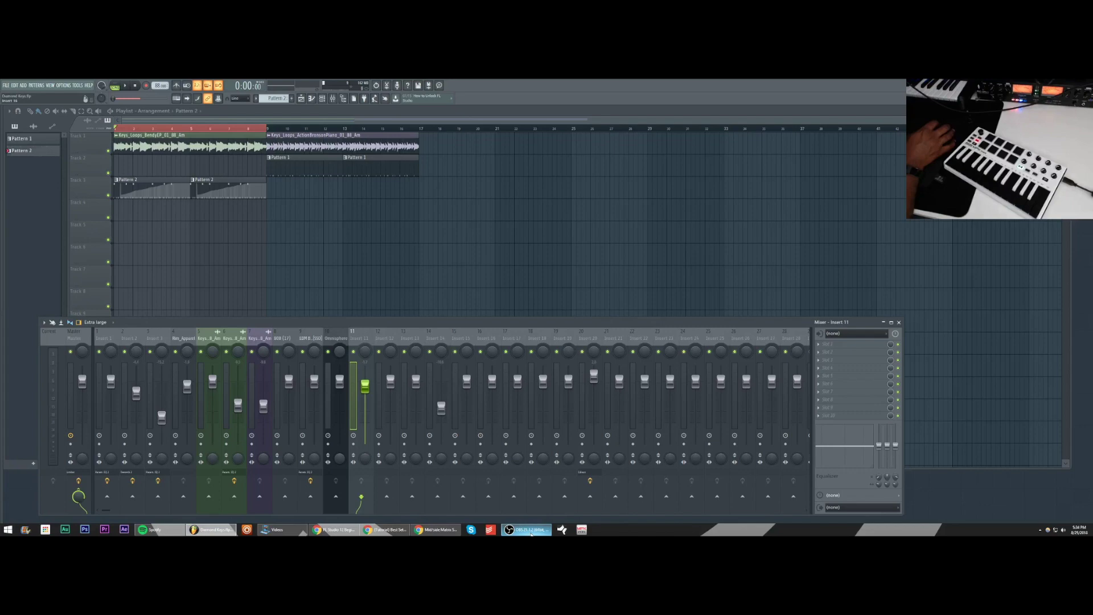
# Switch to the OBS window.
pyautogui.click(529, 530)
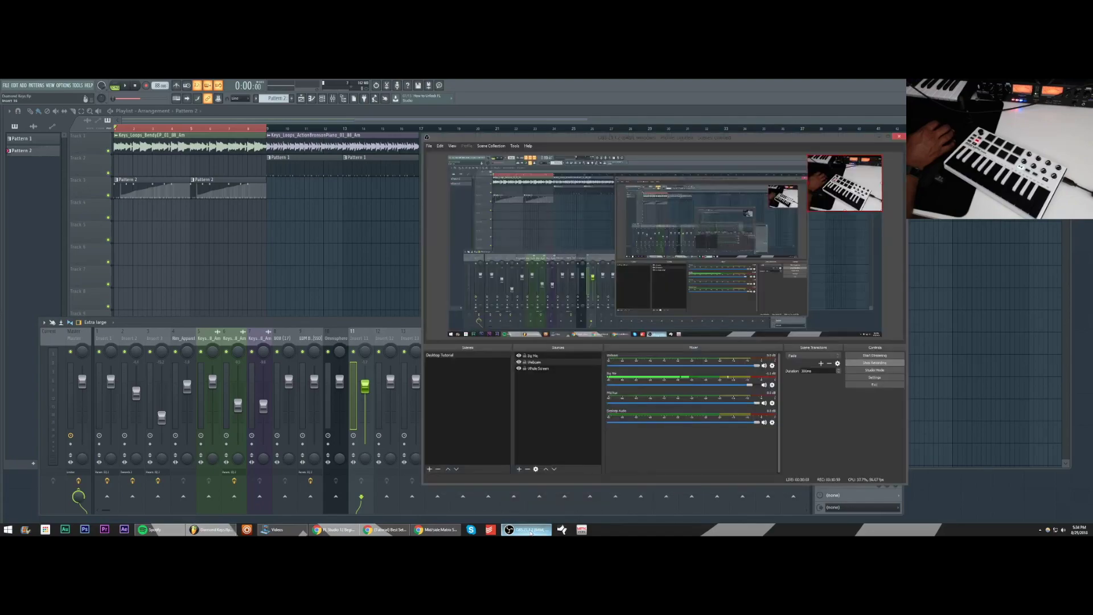